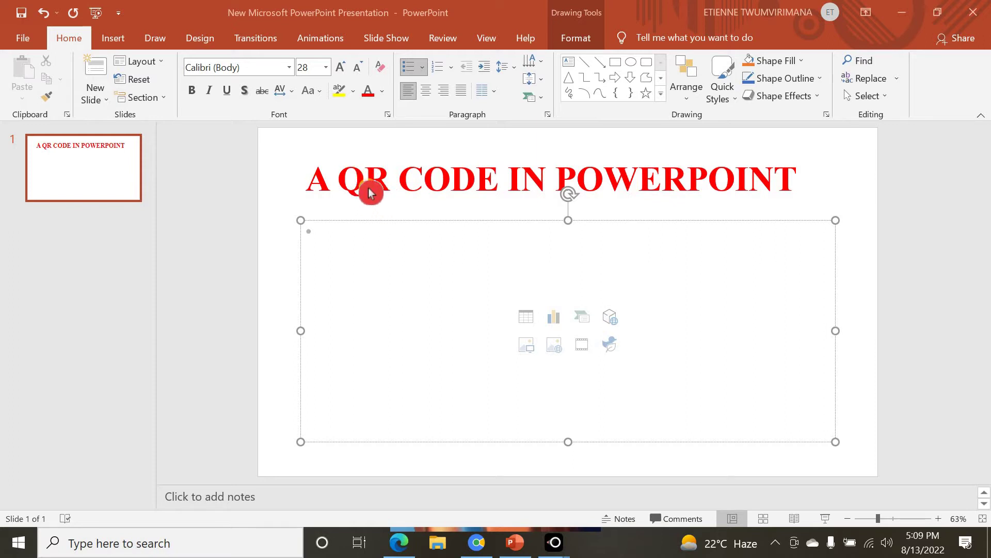
Open the Office Add-ins store with the slide's empty content placeholder selected
click(385, 248)
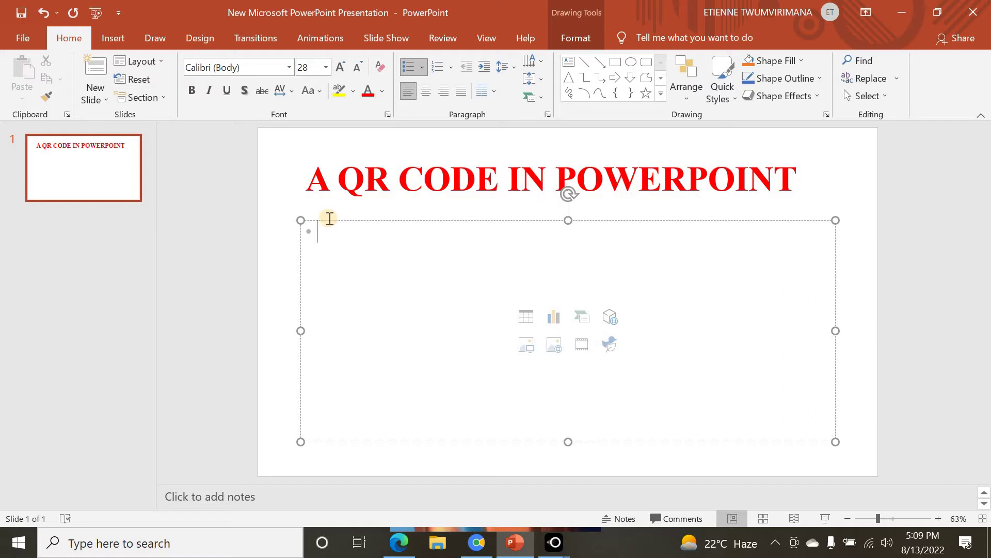
click(119, 43)
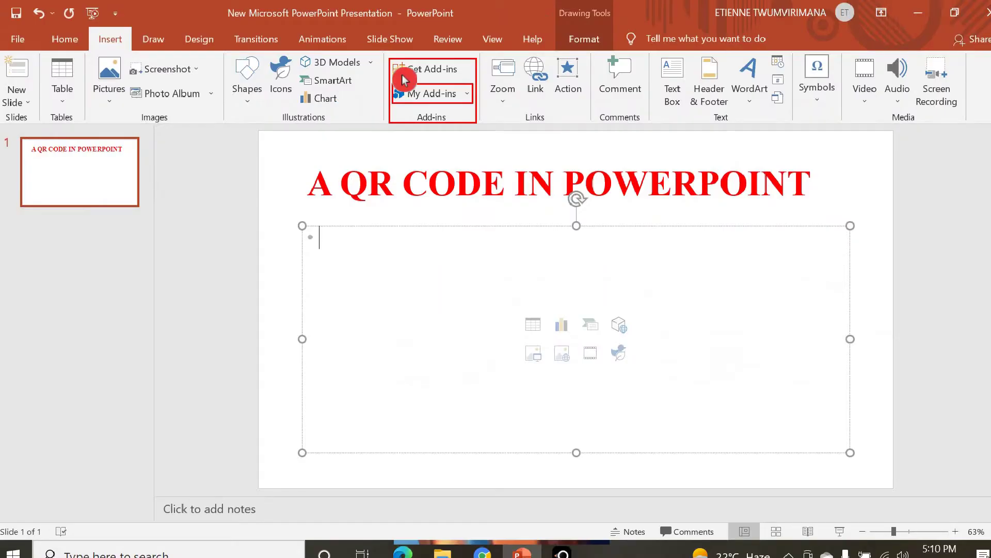
click(429, 68)
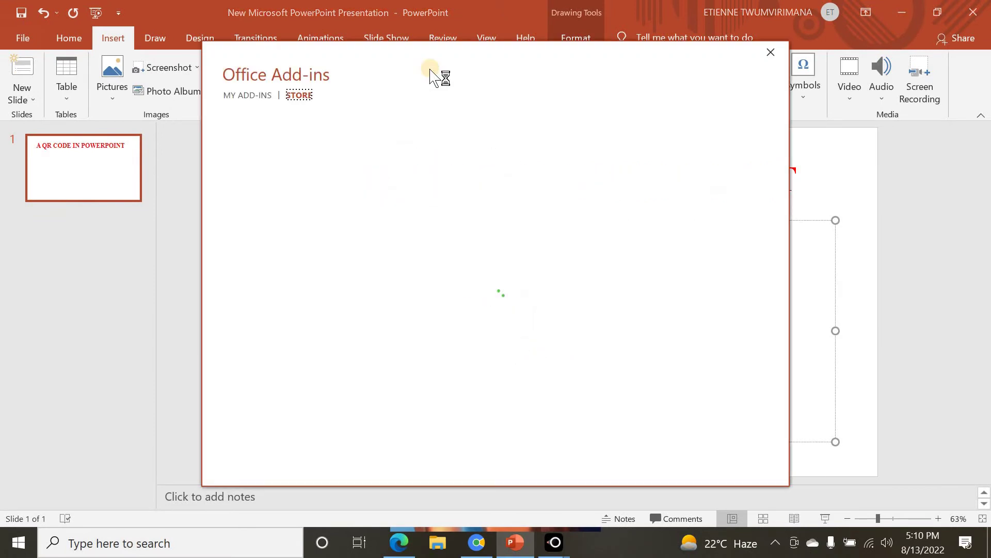
click(433, 73)
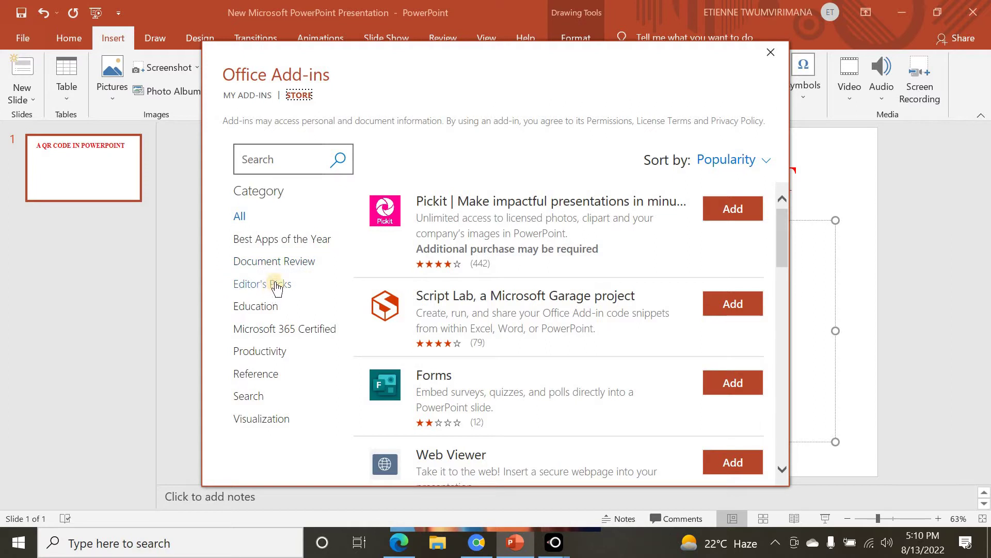
Look over the add-in categories offered in the store, from Education and Productivity to Visualization
click(258, 310)
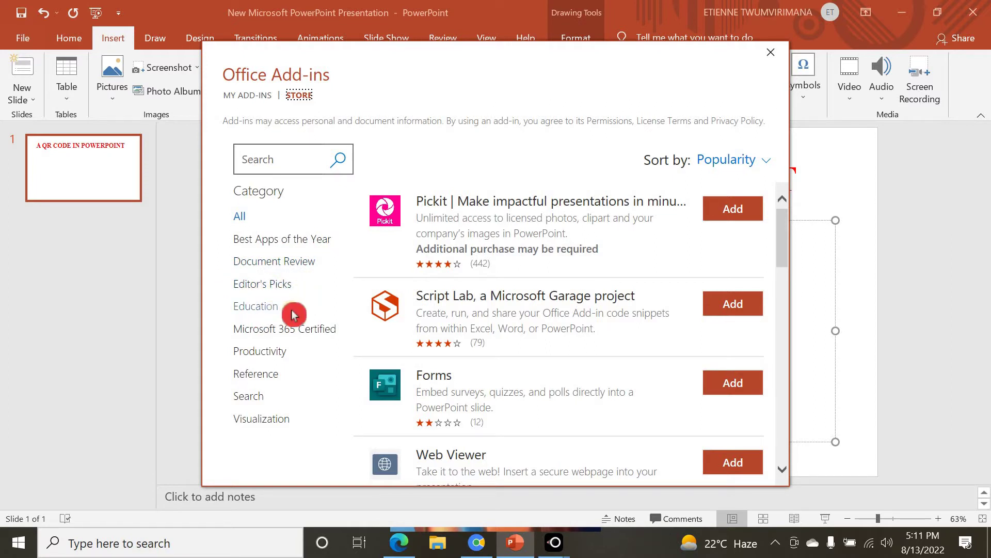
click(312, 333)
click(287, 372)
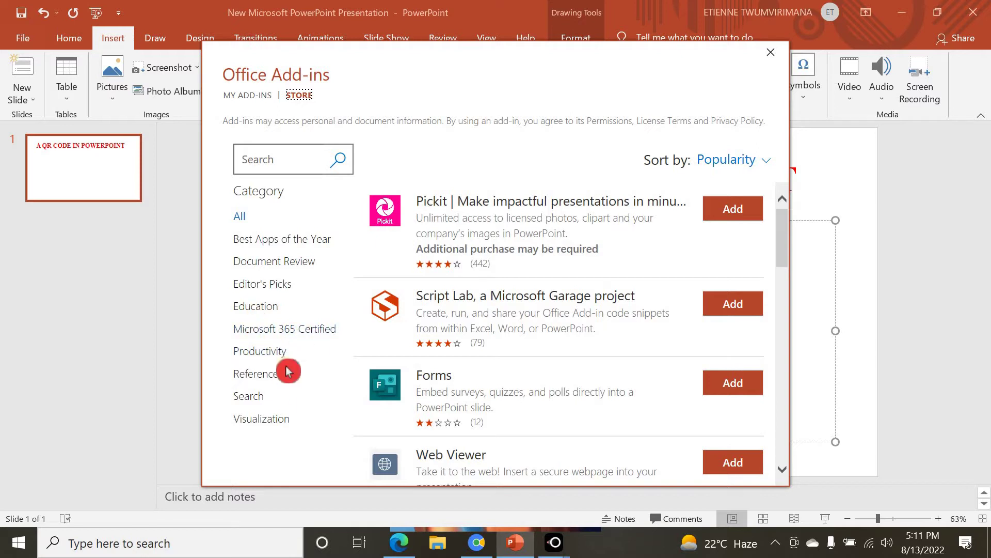
click(303, 326)
click(258, 358)
click(308, 345)
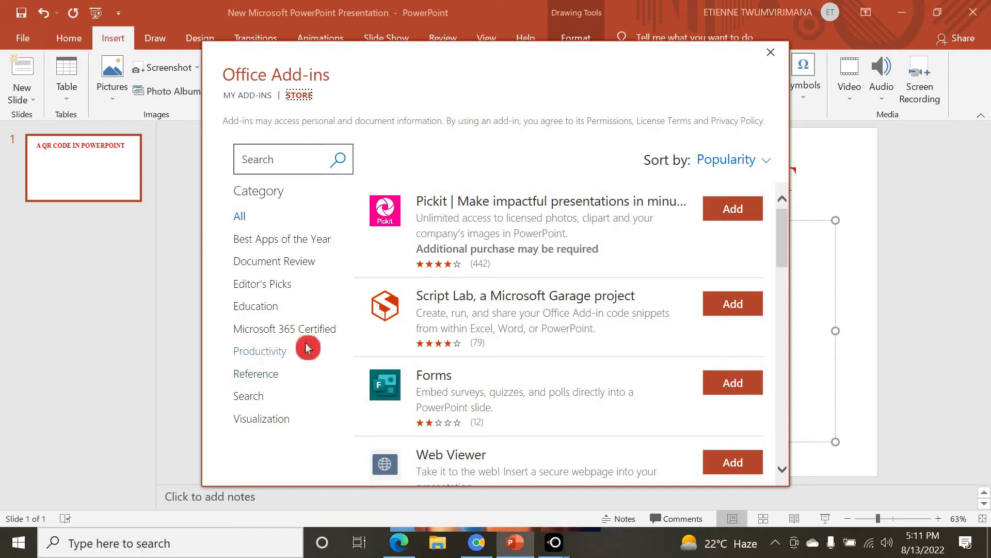
click(277, 398)
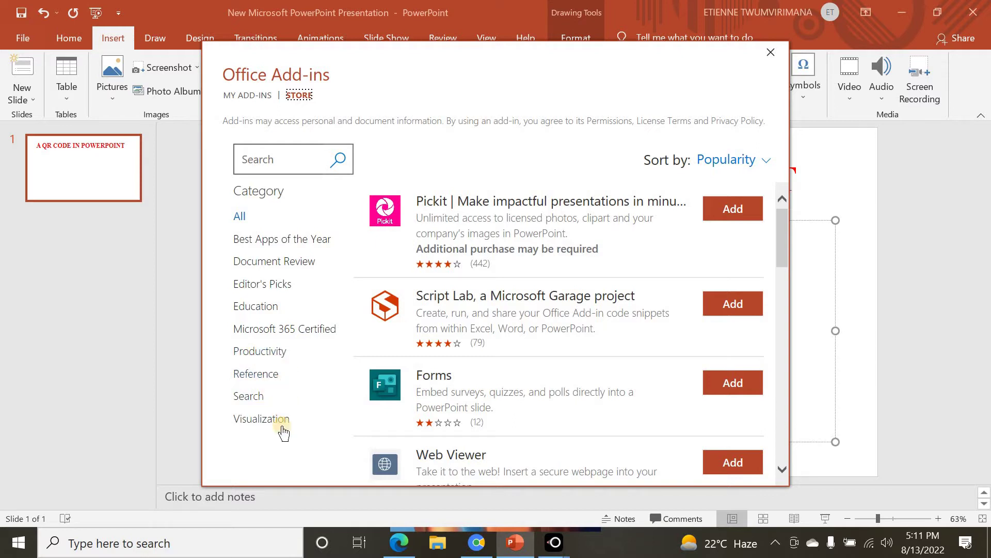
click(341, 274)
click(213, 366)
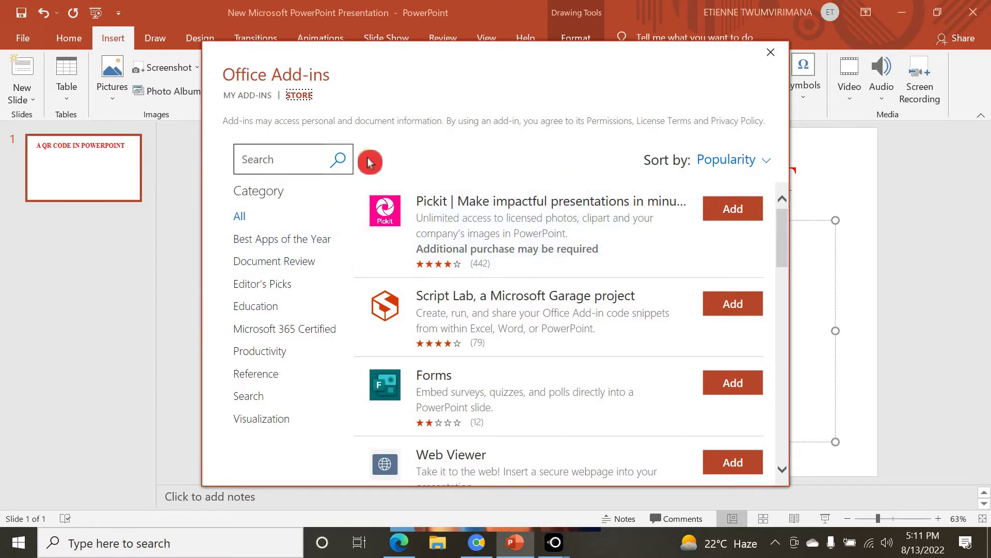
click(300, 96)
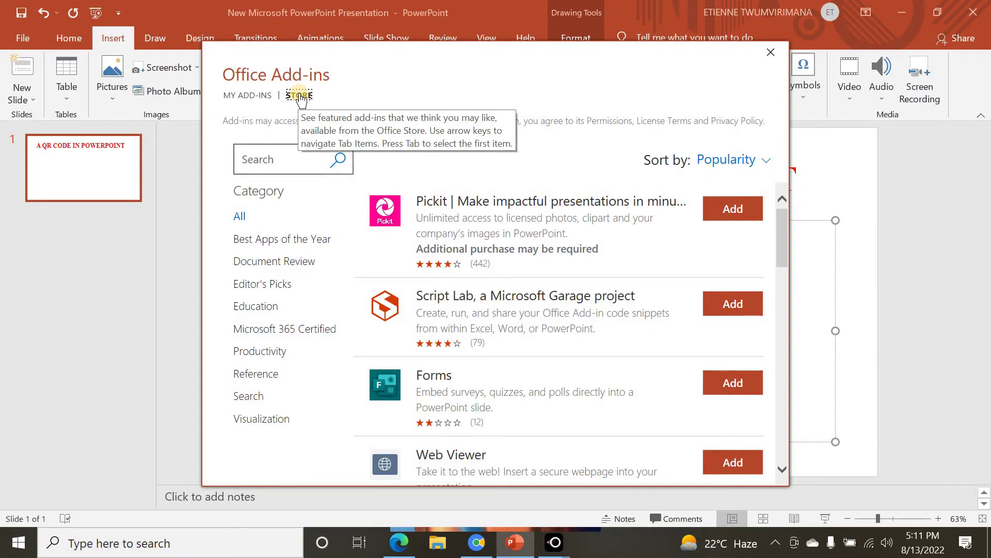
Search the add-in store for QR4OFFICE and add the QR4Office add-in to the presentation
click(288, 158)
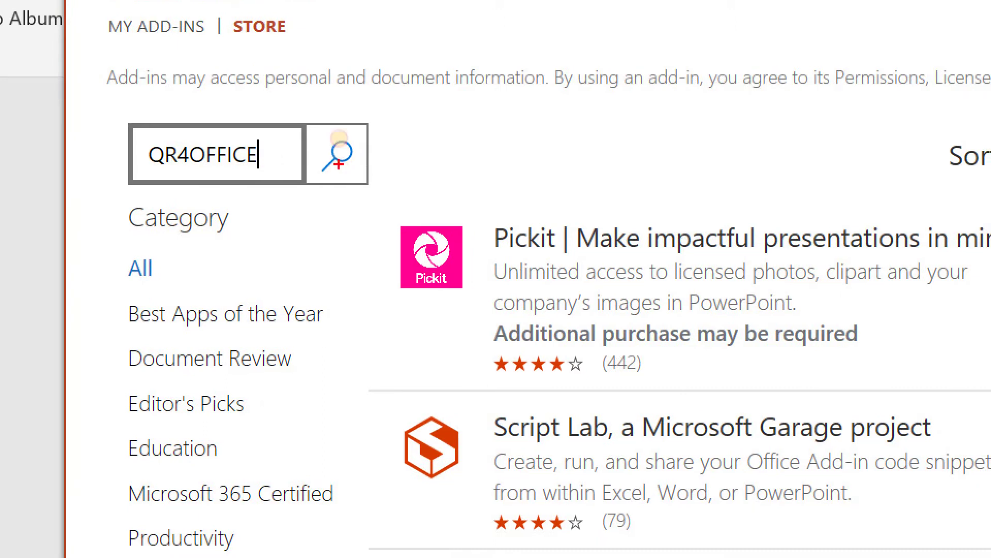
drag(313, 123, 403, 185)
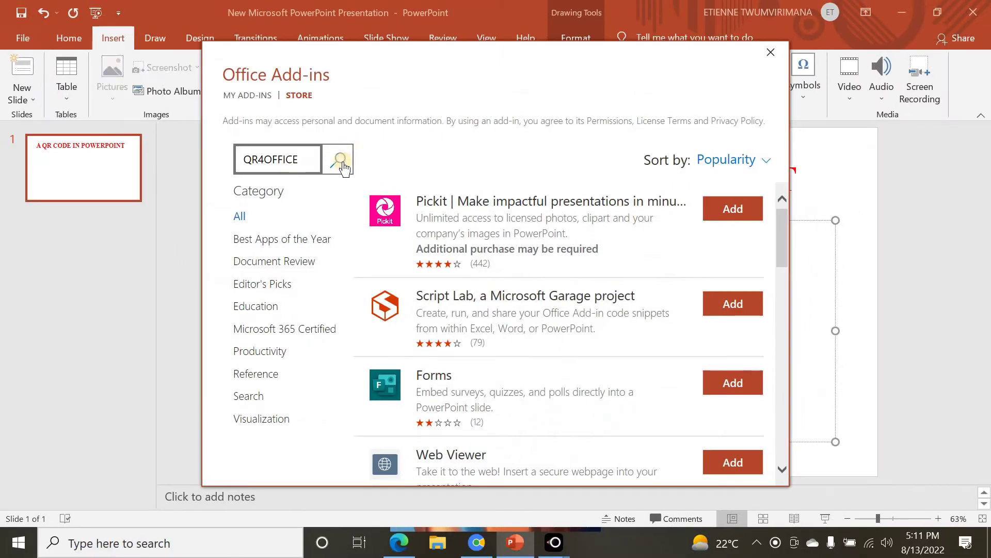
click(339, 168)
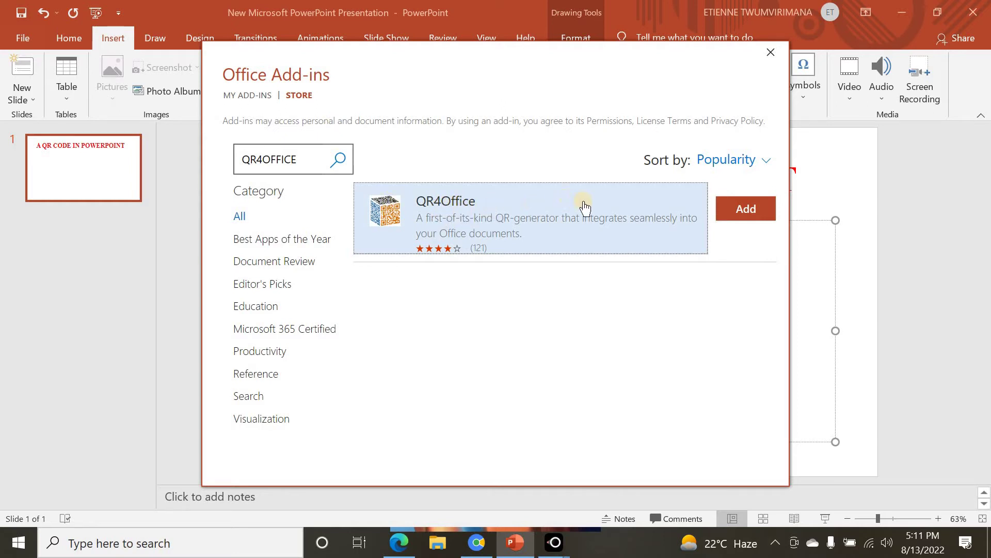
click(749, 215)
click(654, 335)
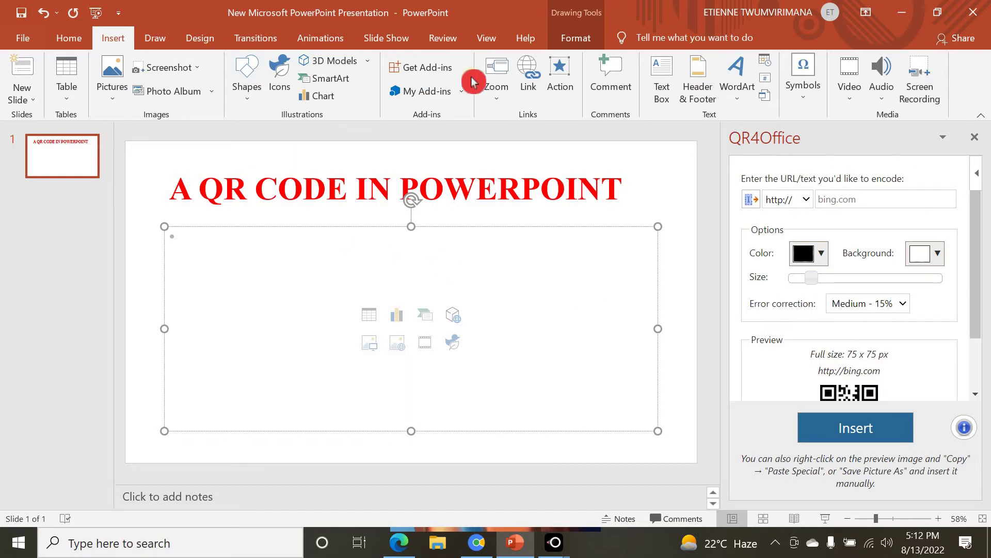
View the recently used add-ins and look through the QR4Office options and preview
click(461, 92)
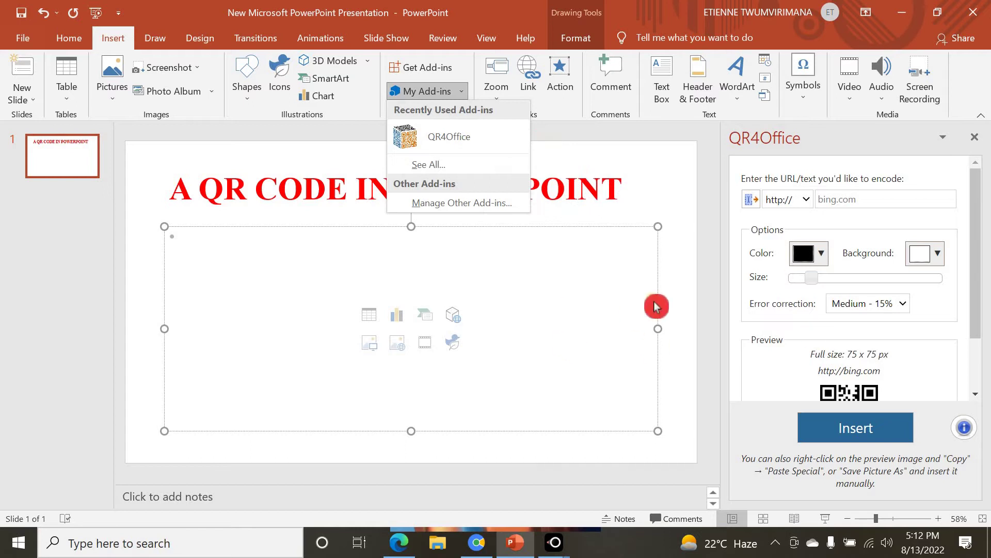
click(980, 270)
scroll(980, 263, down, 1)
scroll(981, 260, up, 1)
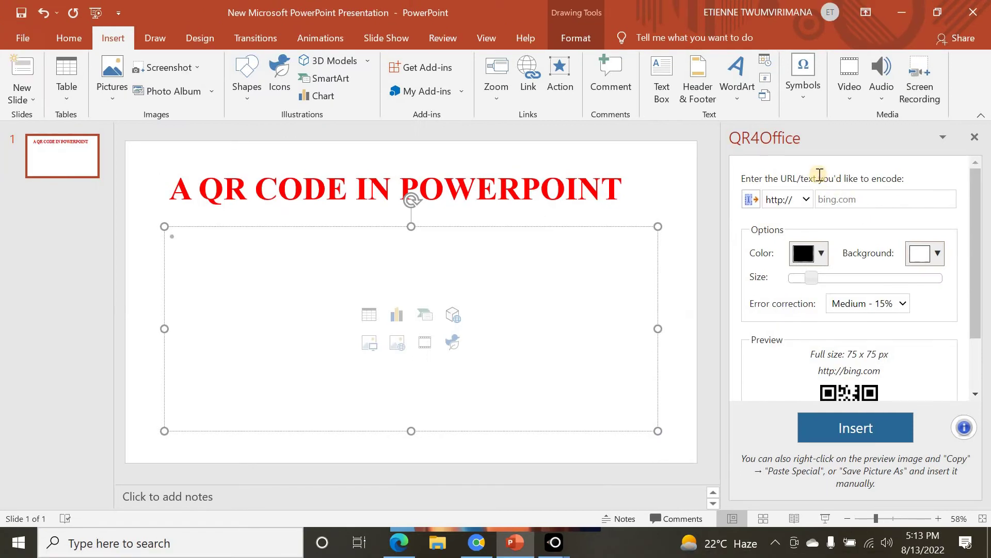
click(628, 121)
click(807, 201)
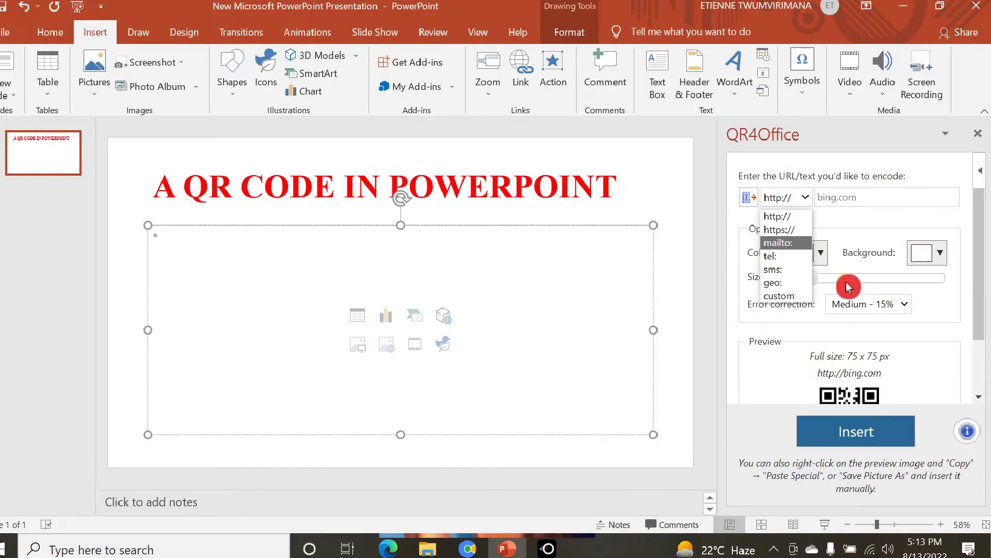
click(847, 279)
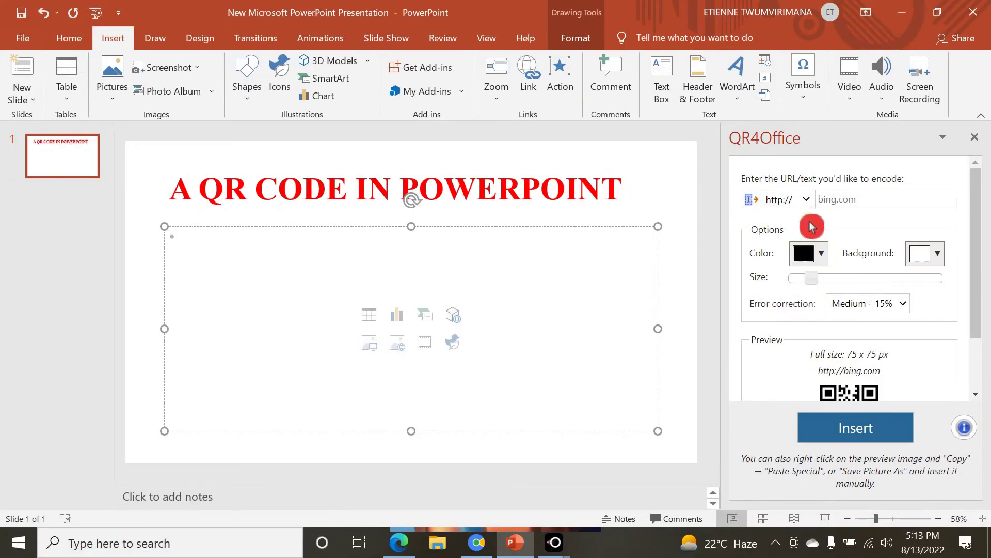
click(806, 201)
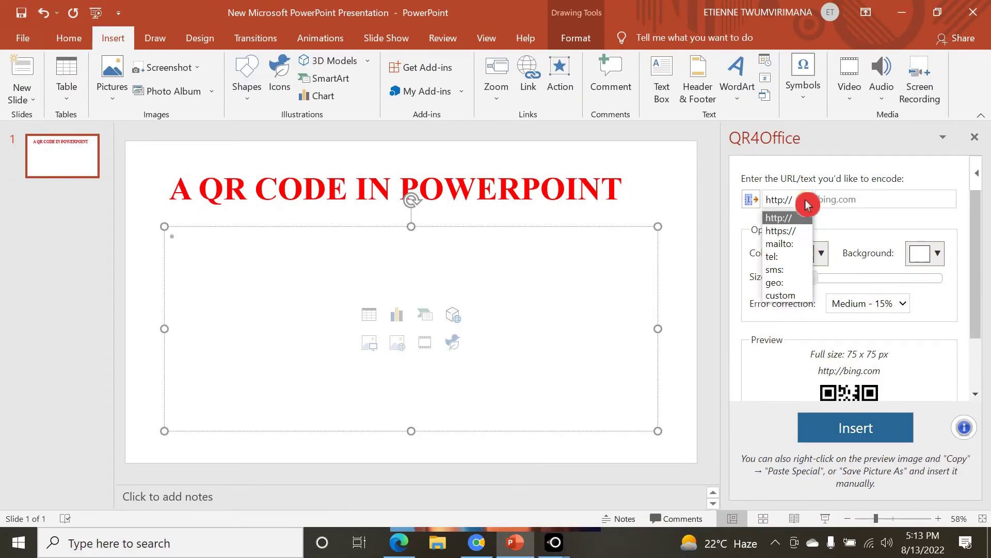
click(798, 230)
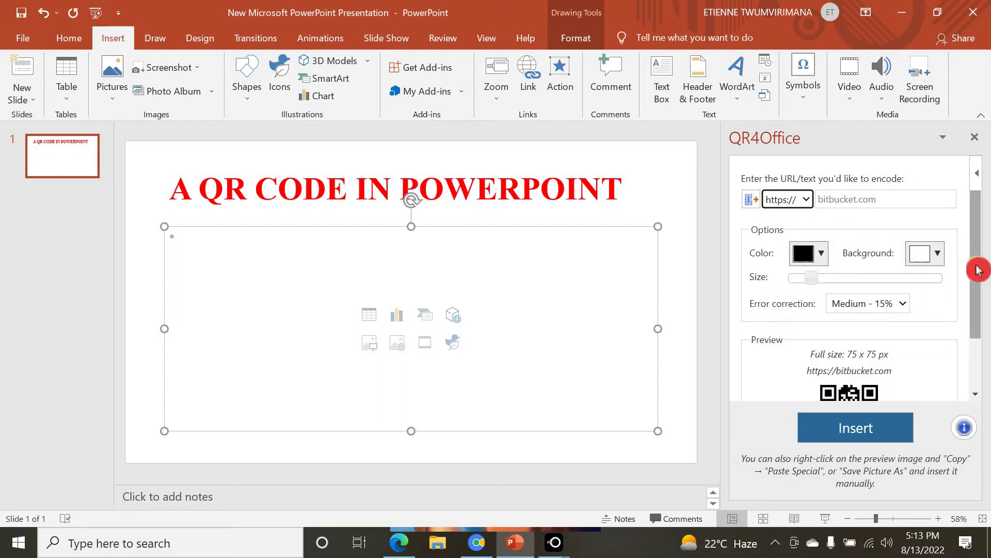
Enlarge the QR code to 150 x 150 px and check its preview
drag(976, 259, 981, 302)
scroll(981, 302, down, 1)
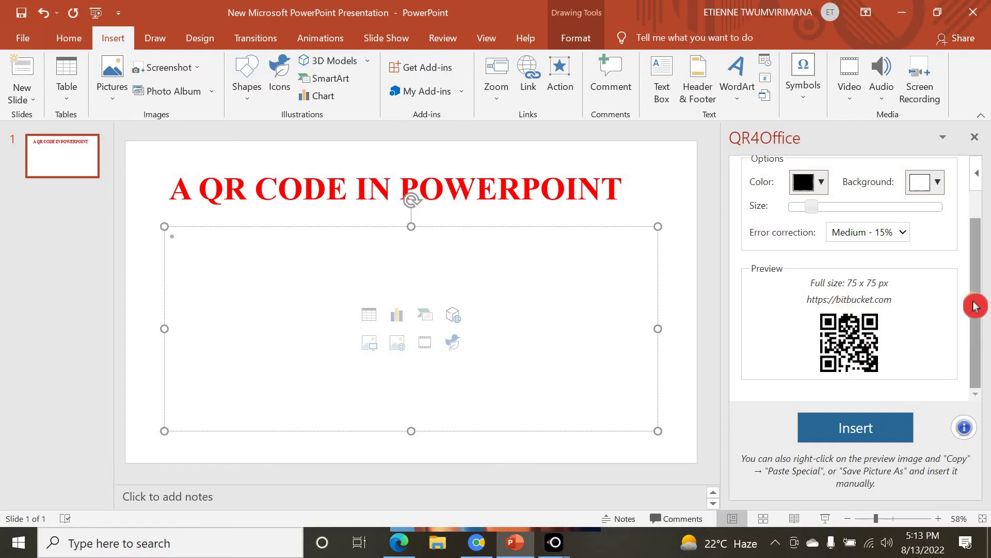
scroll(978, 272, up, 1)
scroll(978, 272, up, 3)
drag(810, 277, 837, 279)
scroll(976, 288, down, 3)
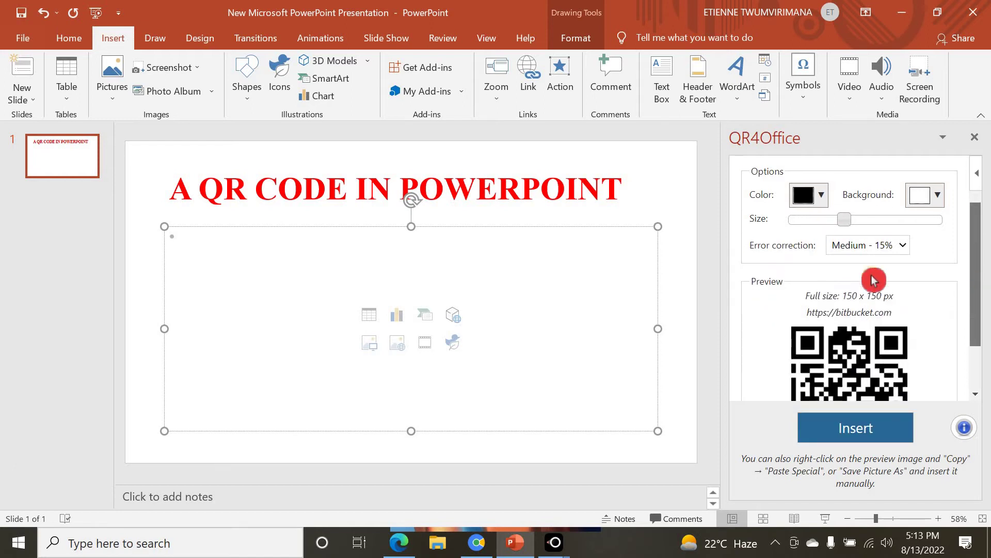
mouse_move(843, 226)
mouse_down()
mouse_move(825, 224)
mouse_move(844, 219)
mouse_up()
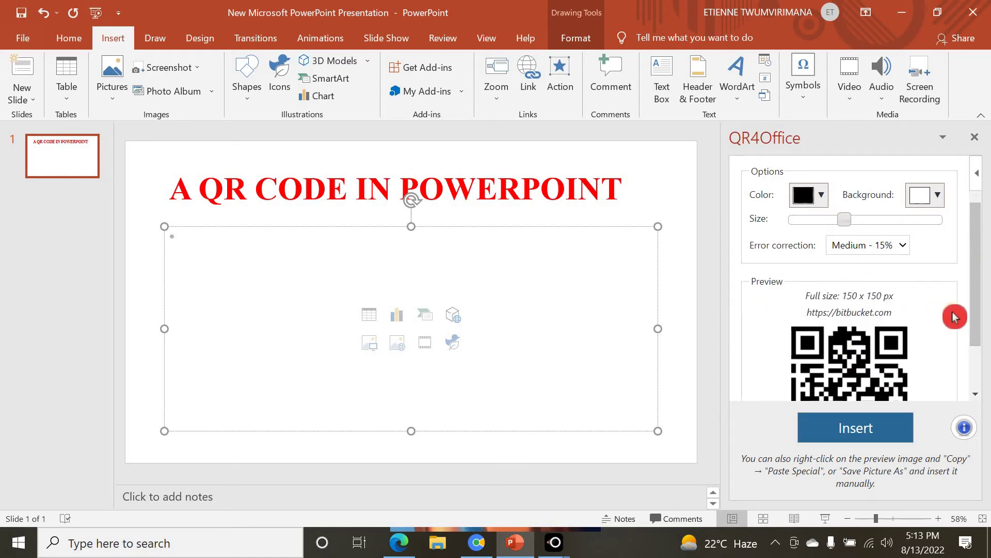
Look at the available background colours for the QR code without choosing one
scroll(979, 253, up, 3)
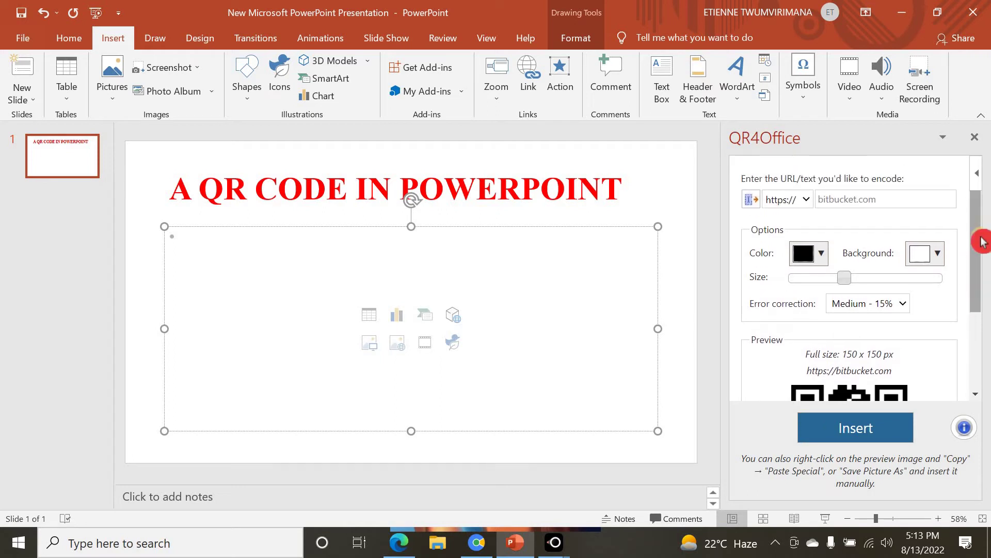
click(938, 254)
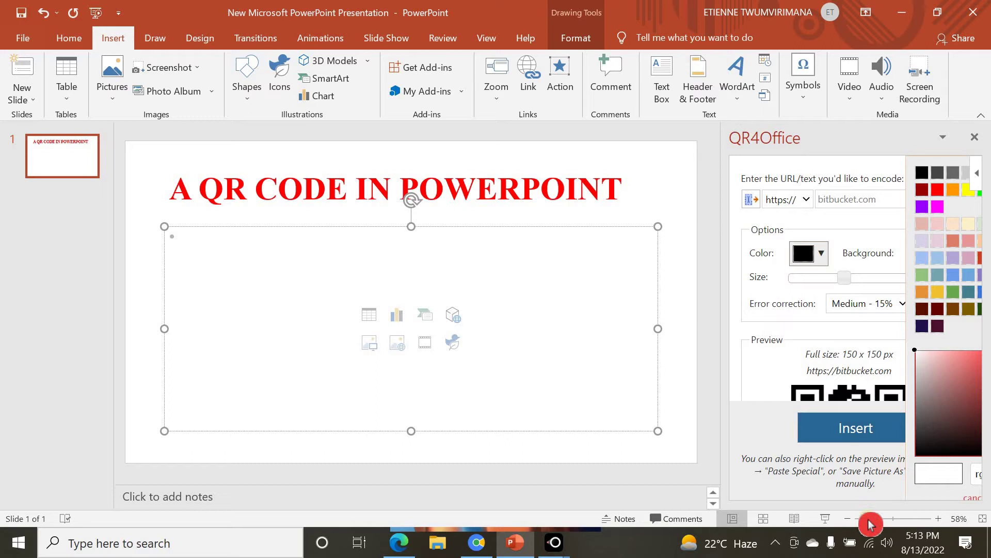
click(743, 223)
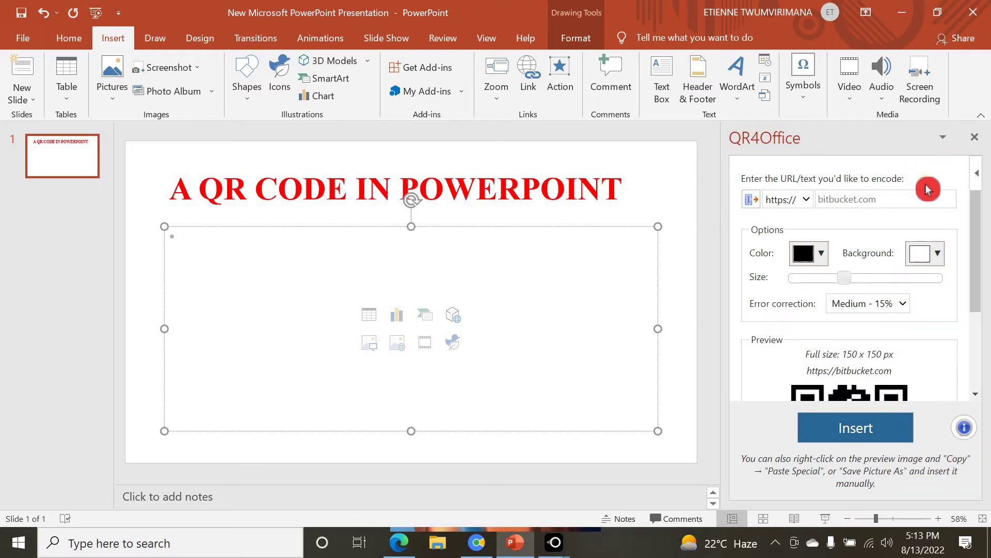
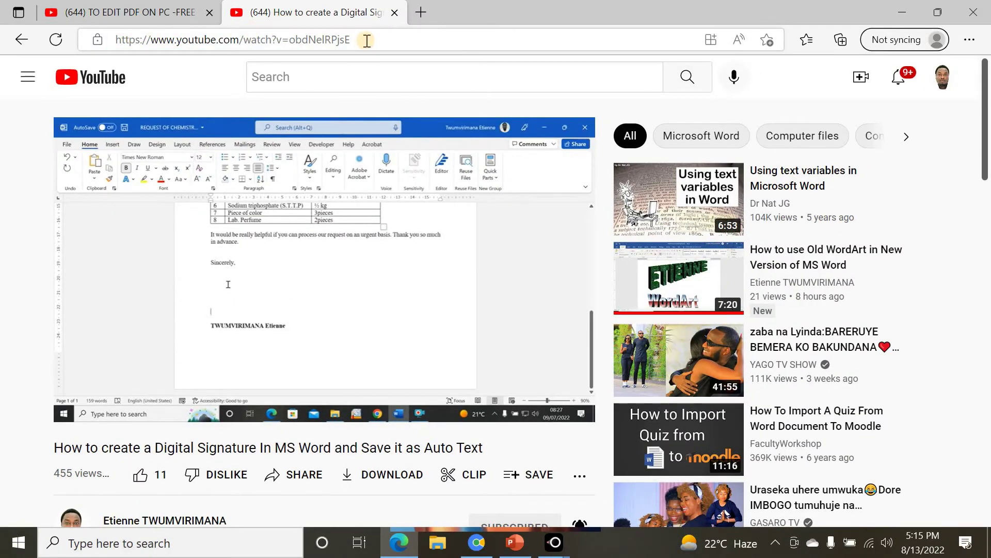
drag(366, 40, 109, 54)
key(ctrl+c)
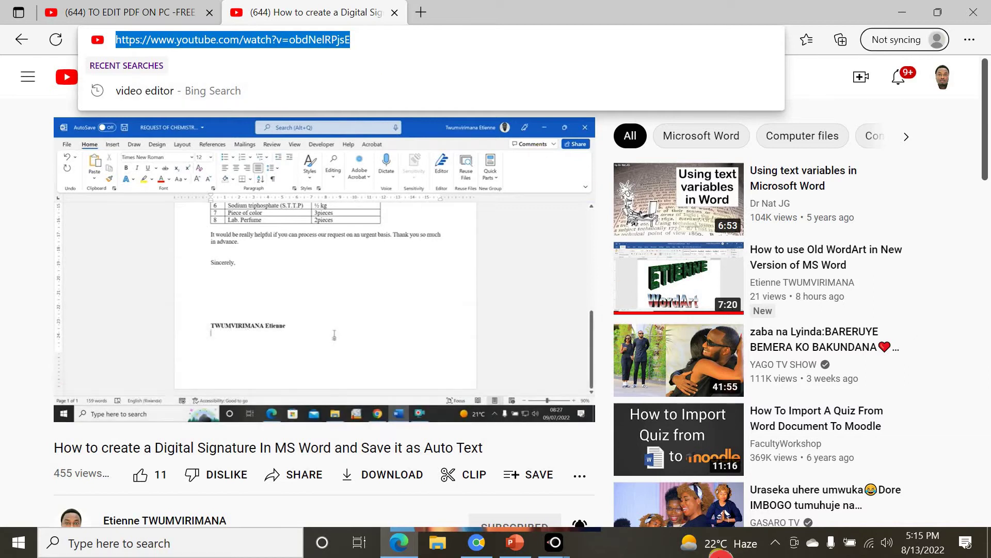
click(904, 10)
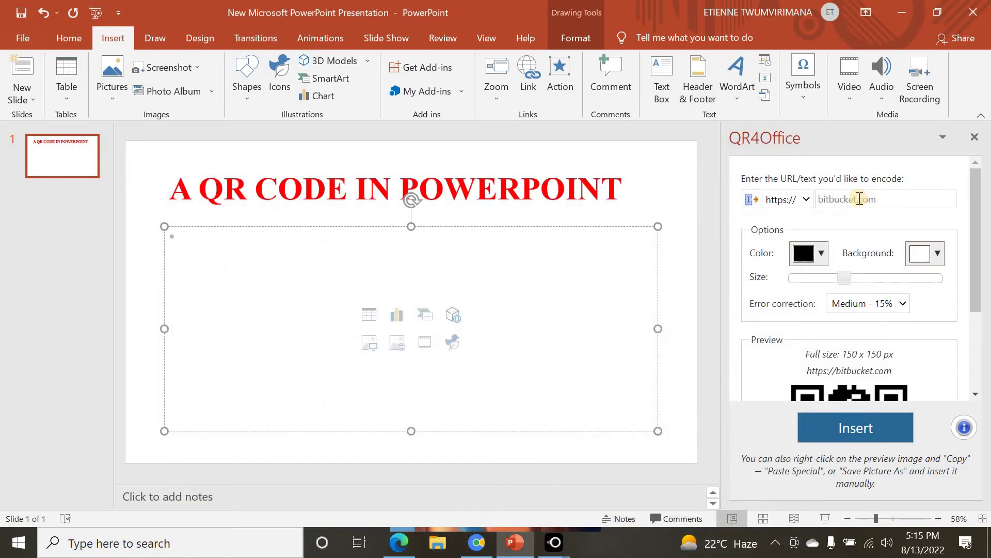
click(858, 200)
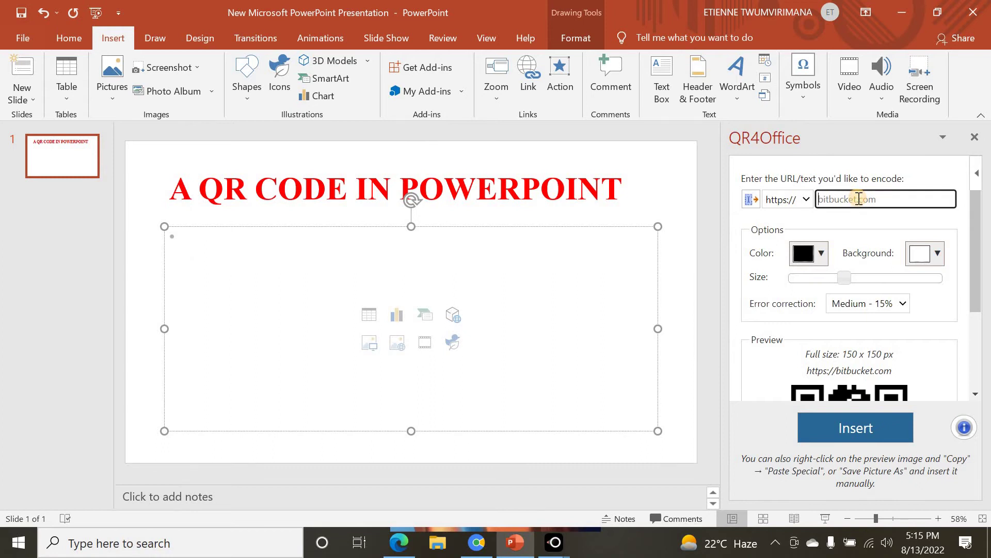
key(ctrl+v)
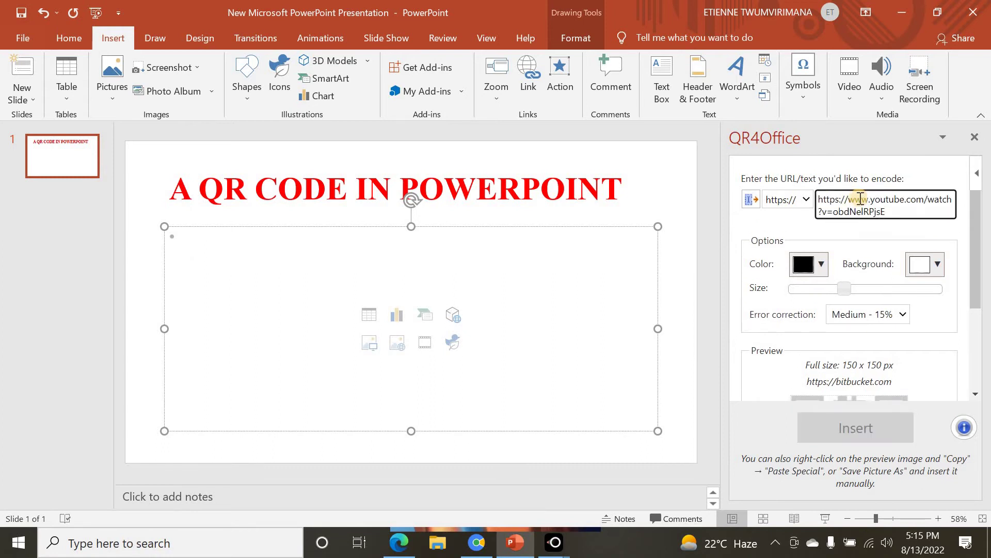
click(781, 253)
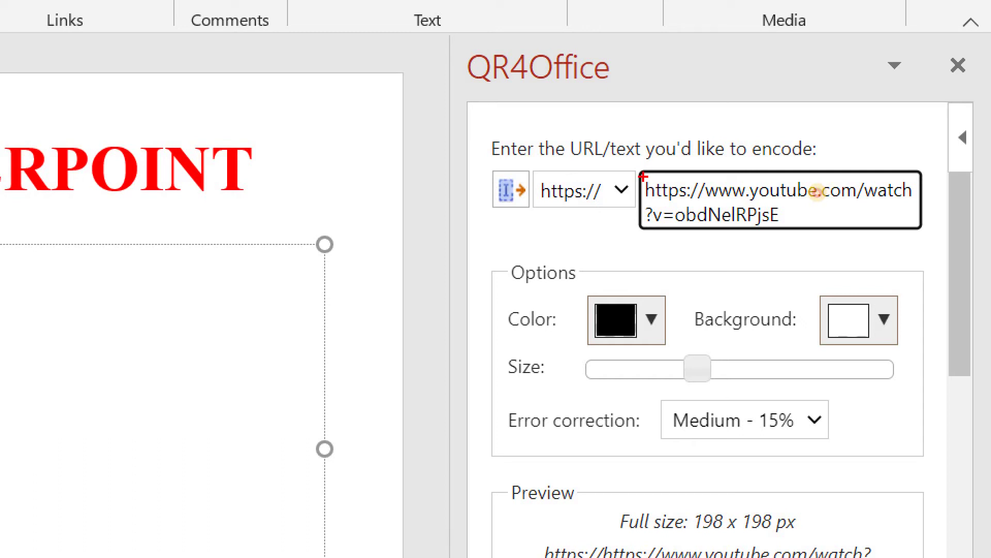
mouse_move(643, 177)
mouse_down()
mouse_move(655, 196)
mouse_move(695, 206)
mouse_up()
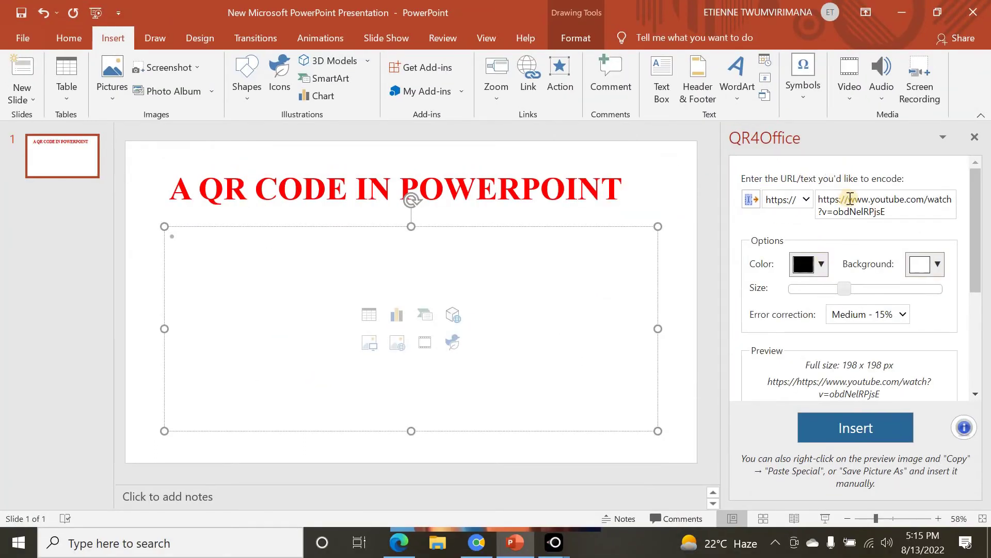
click(850, 199)
key(BackSpace)
key(BackSpace)
key(BackSpace)
key(BackSpace)
key(BackSpace)
key(BackSpace)
key(BackSpace)
key(BackSpace)
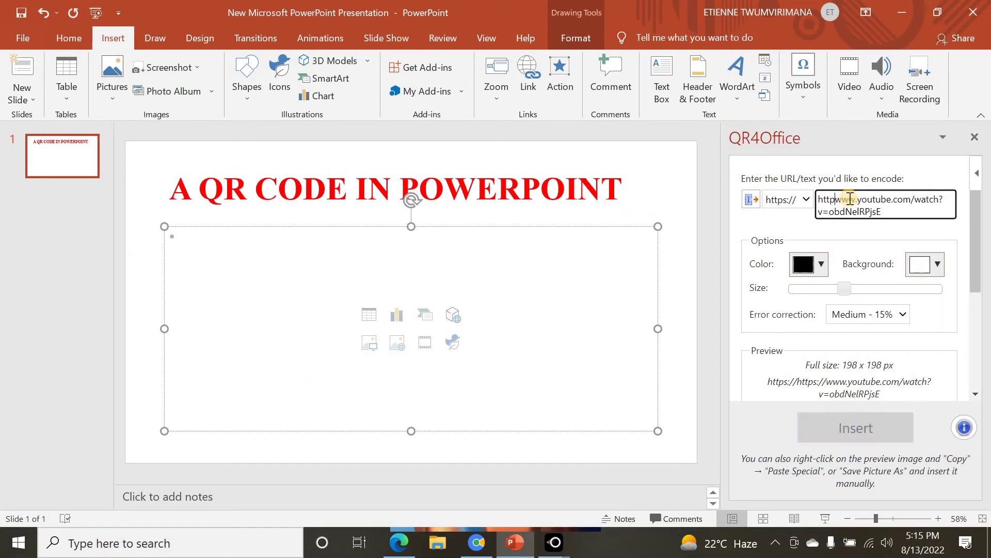
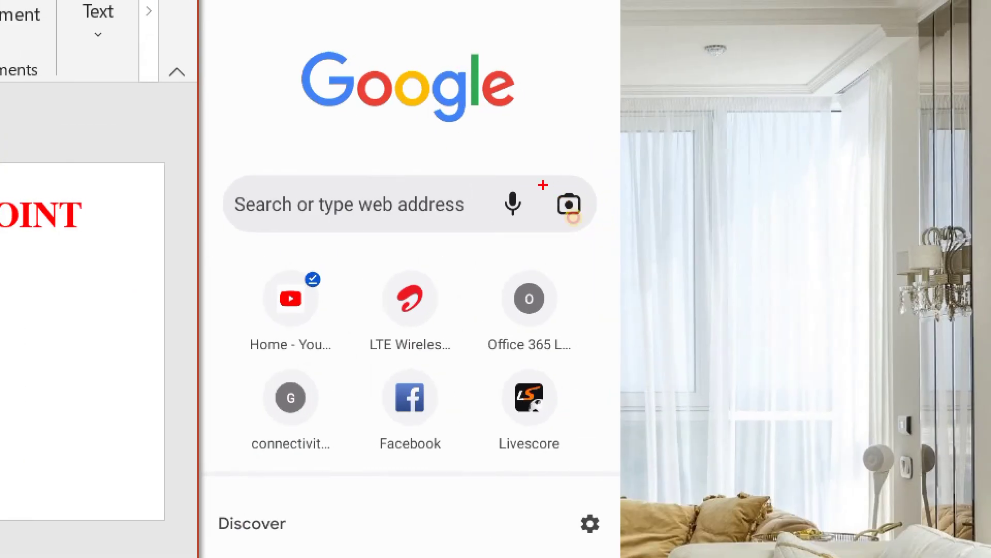
Scan the slide's QR code with Google Lens on the mirrored phone and open the website it encodes
drag(543, 185, 594, 229)
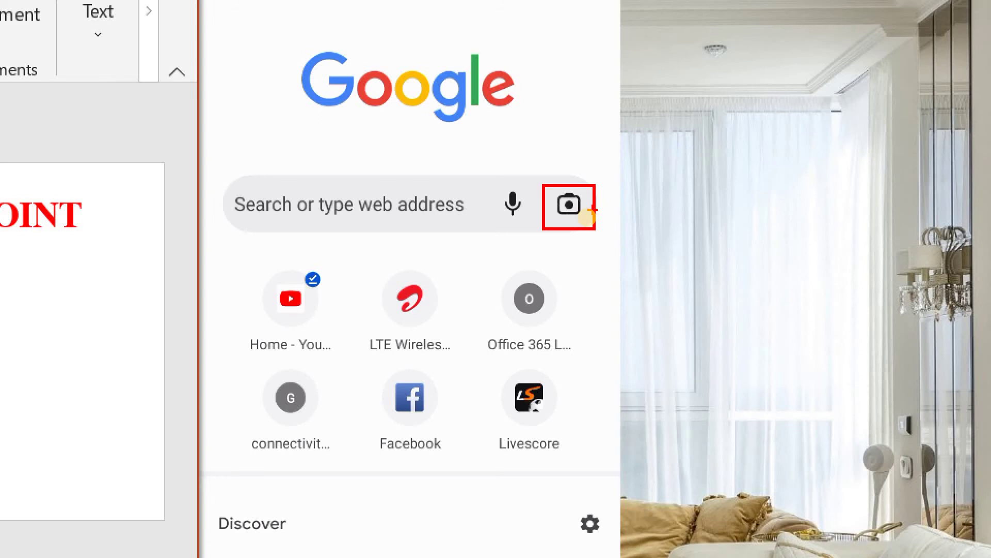
click(589, 217)
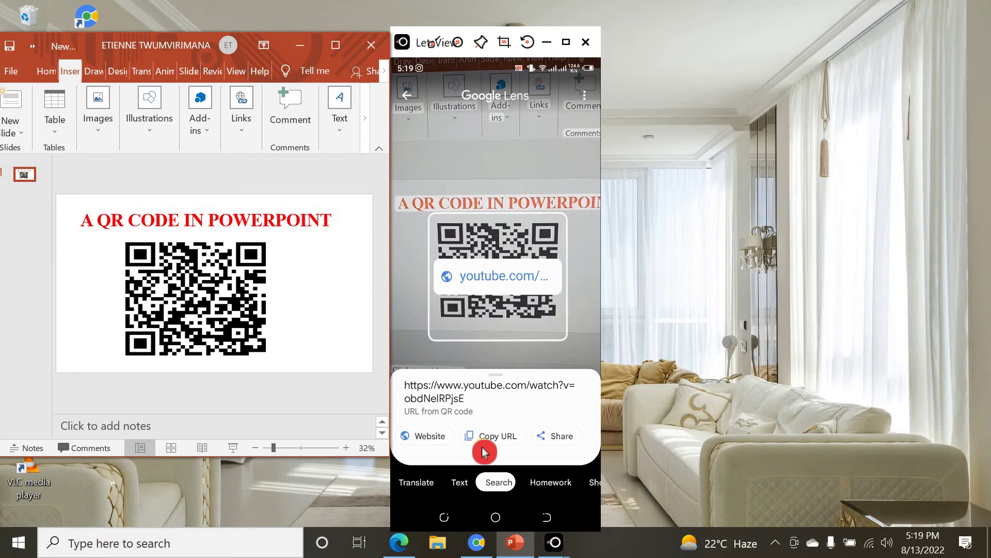
click(428, 440)
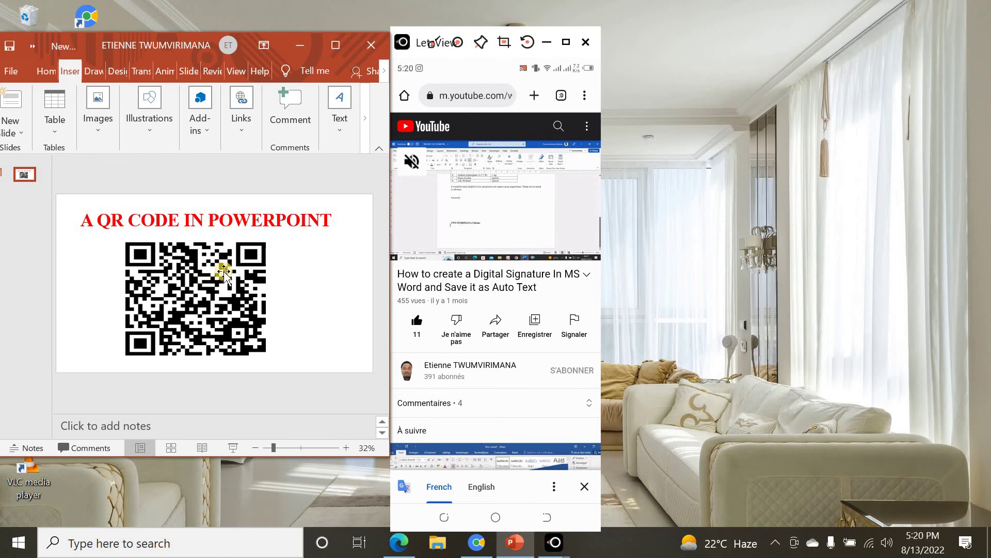
click(338, 48)
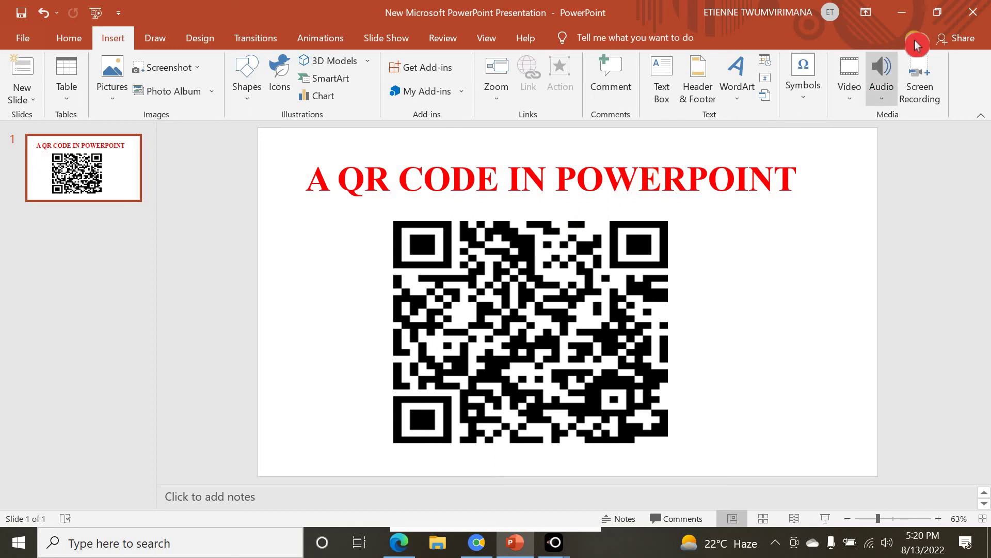
click(937, 13)
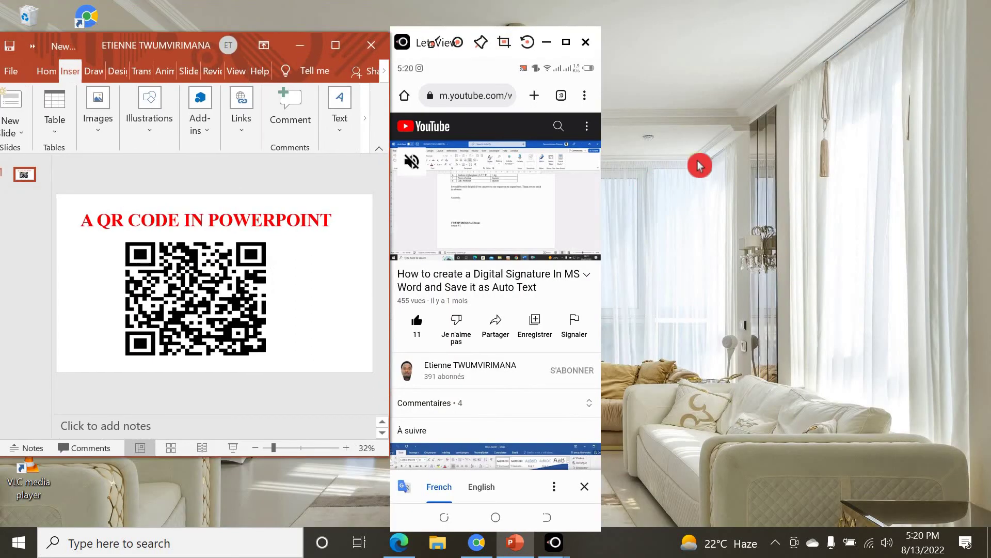
right_click(699, 164)
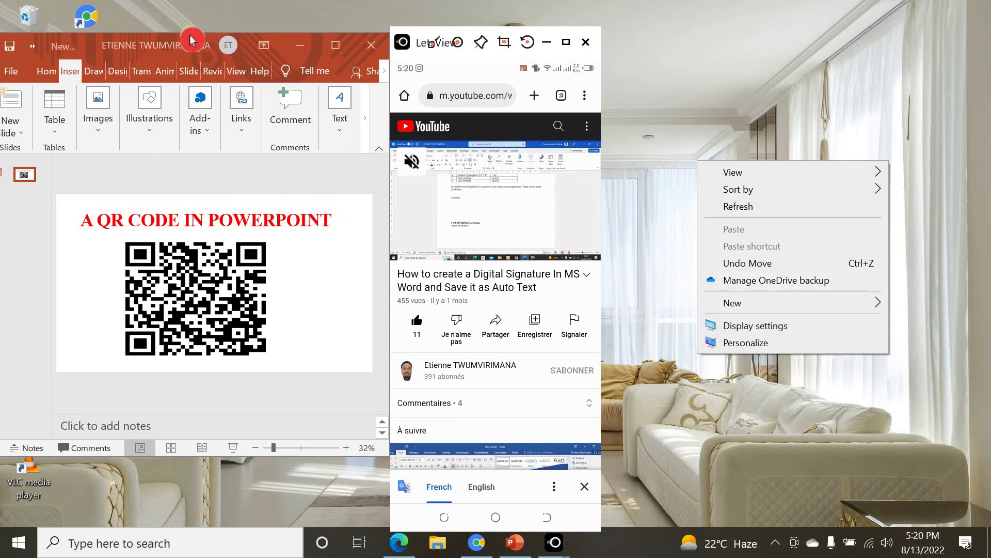
click(293, 139)
Show the desktop, create a new Microsoft Word document there with its default name and open it
key(super+d)
right_click(221, 138)
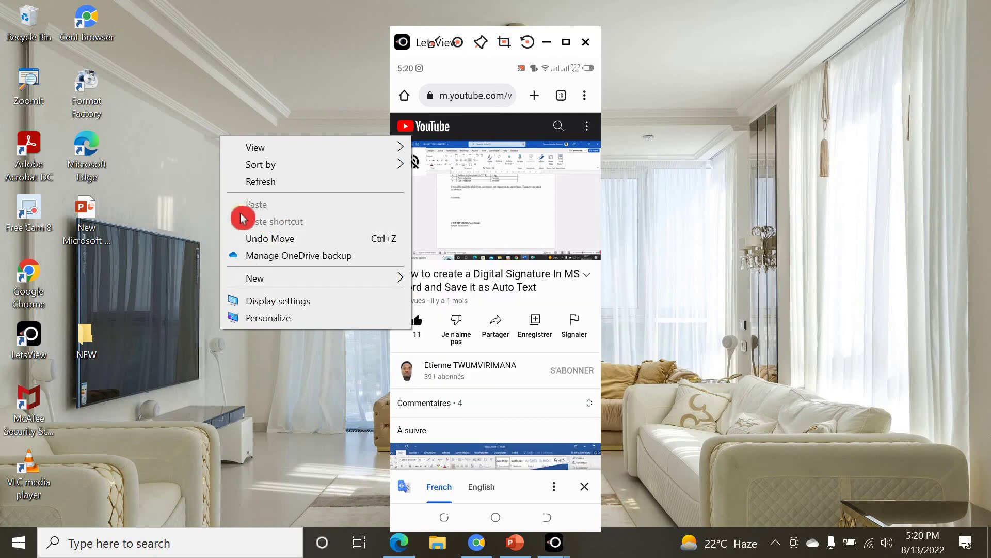
mouse_move(266, 277)
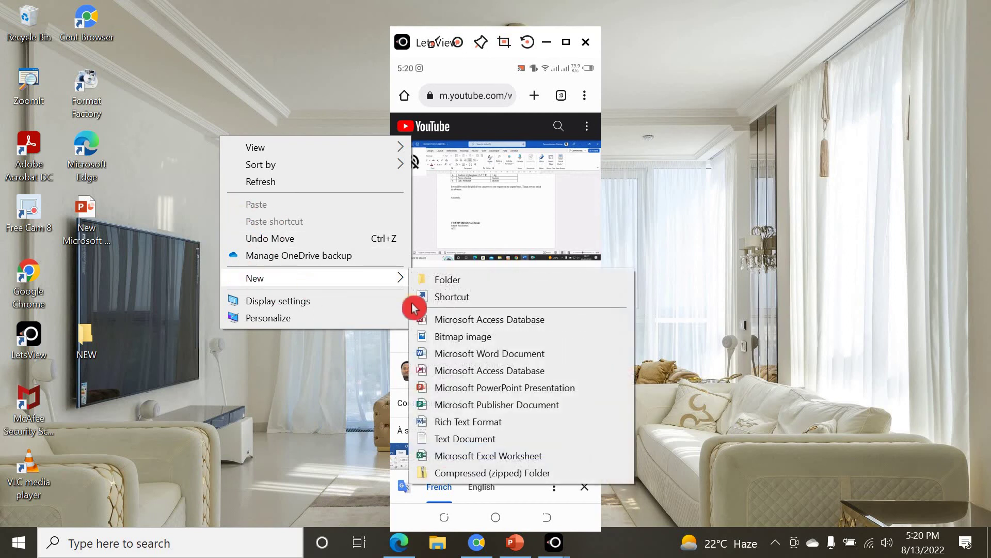
click(486, 354)
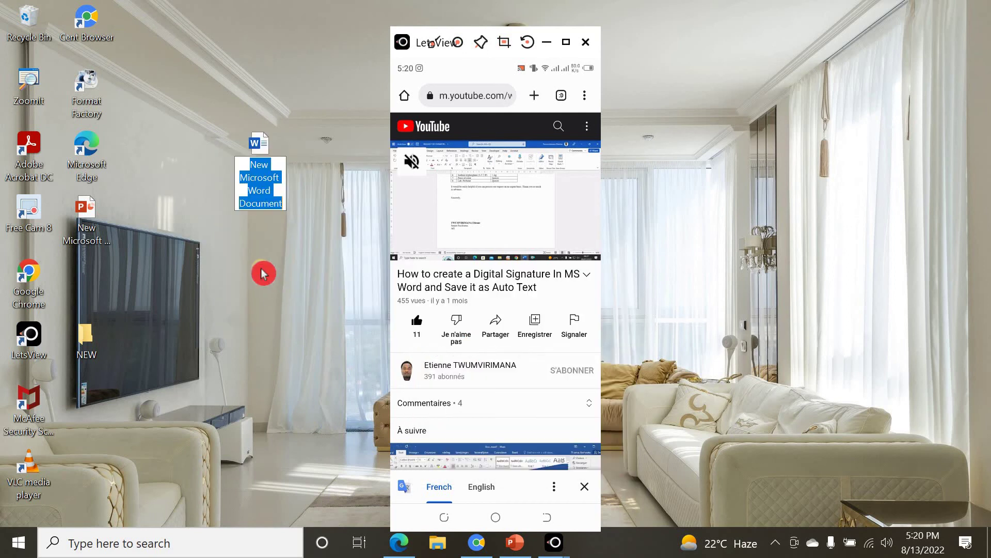
key(Return)
key(Return)
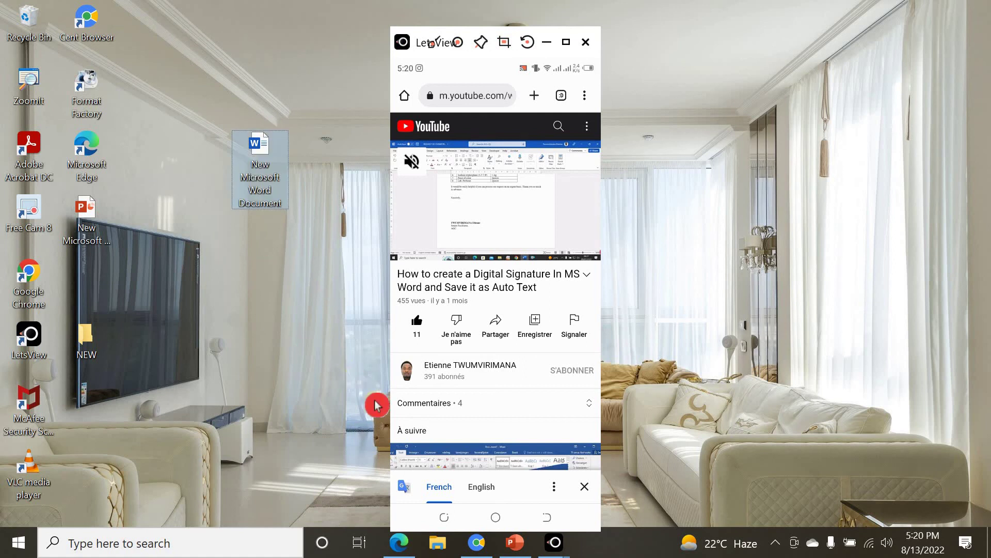
Copy the QR code from the PowerPoint slide and paste it into the new Word document
click(525, 529)
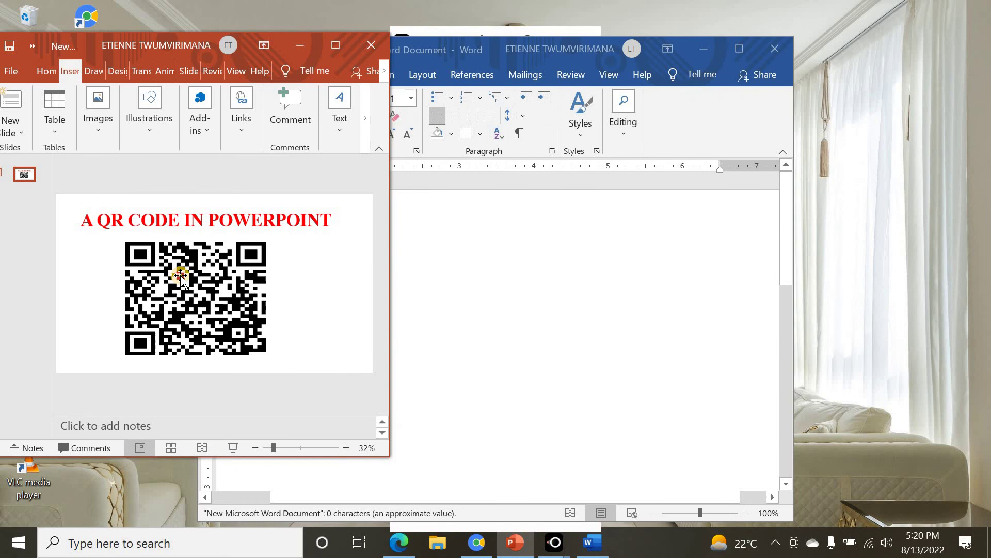
click(181, 276)
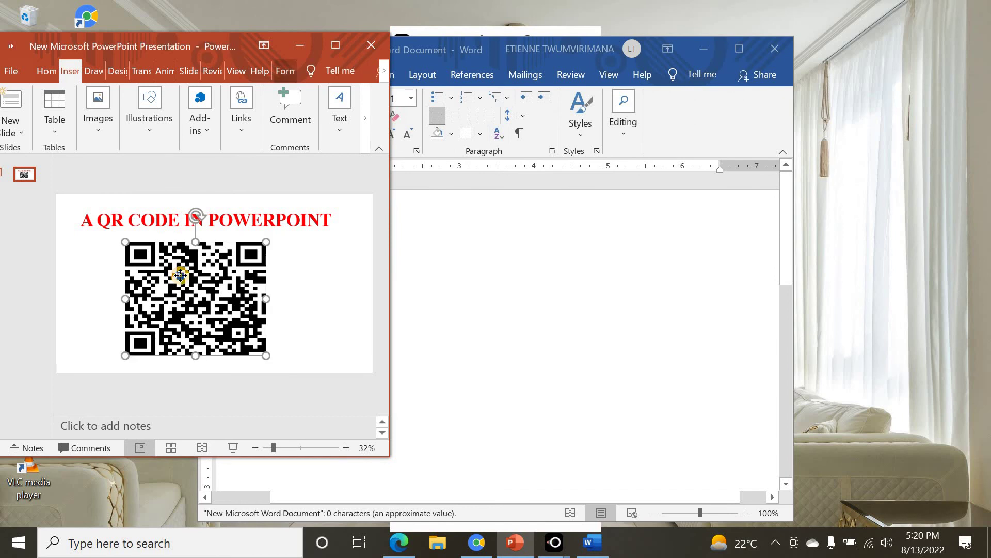
right_click(182, 243)
click(246, 272)
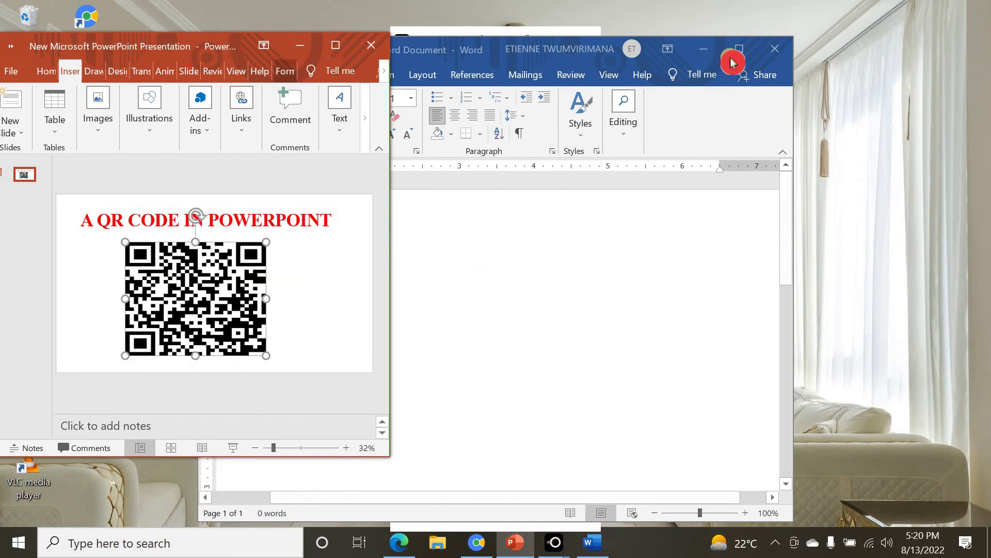
click(593, 279)
right_click(447, 241)
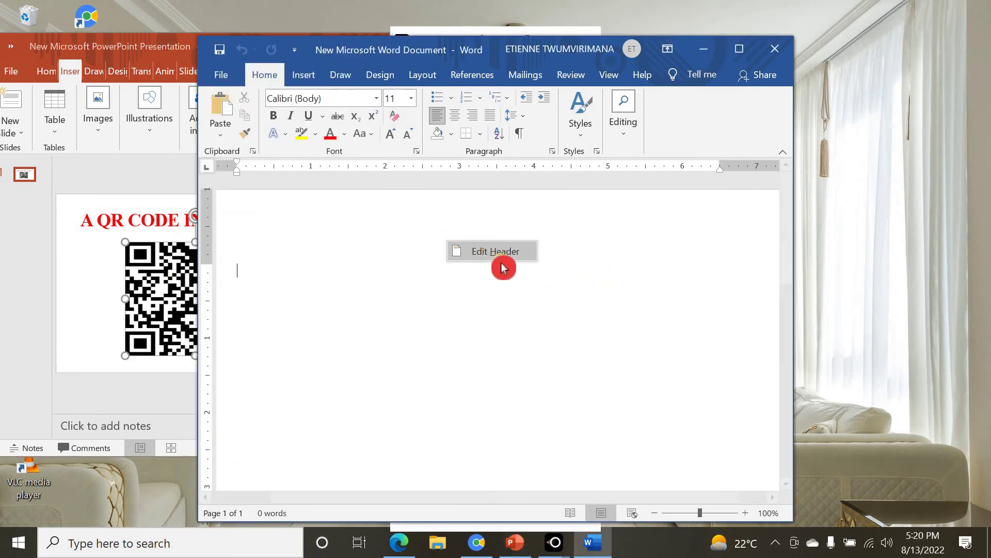
click(323, 331)
right_click(325, 333)
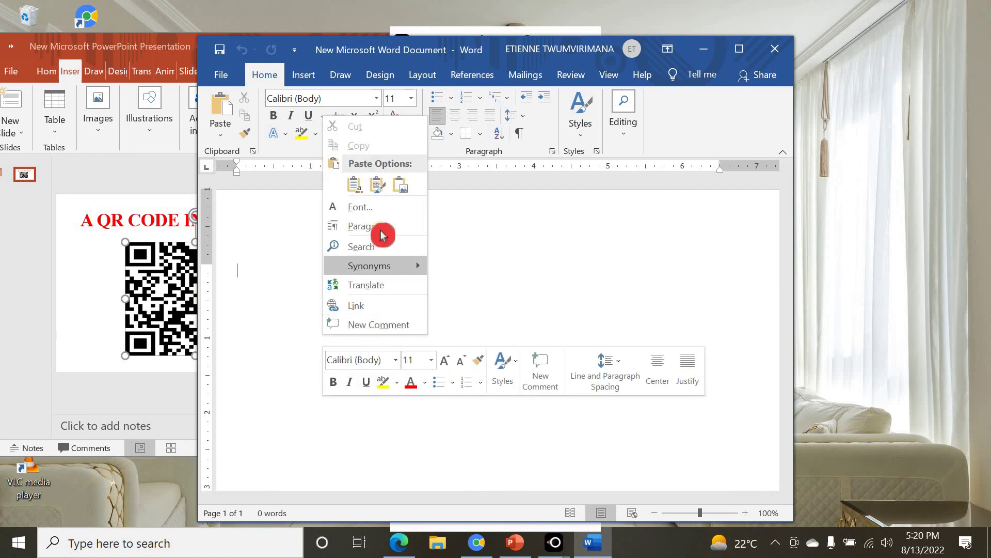
key(ctrl+v)
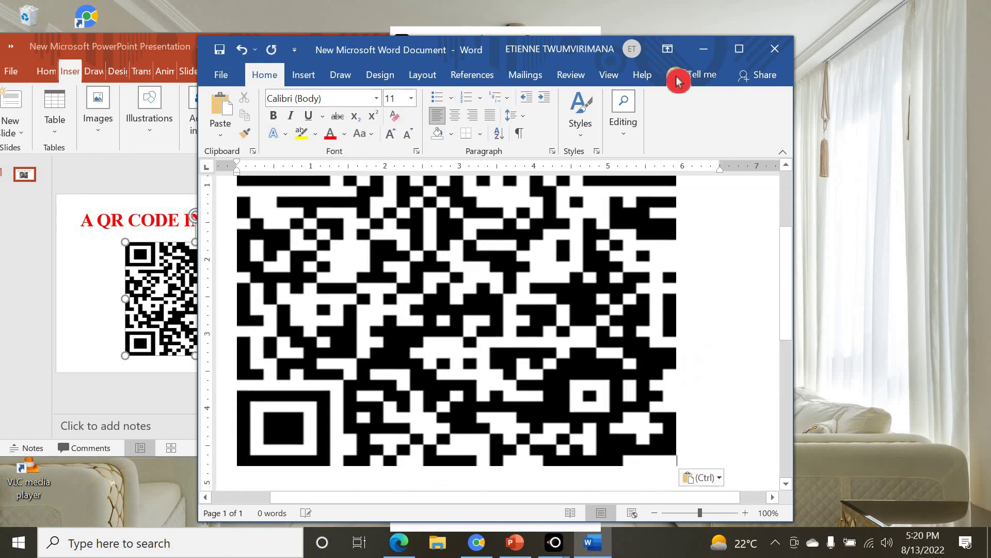
Maximize the Word window and shrink the pasted QR code proportionally to about 2.7 inches wide
click(739, 49)
click(483, 267)
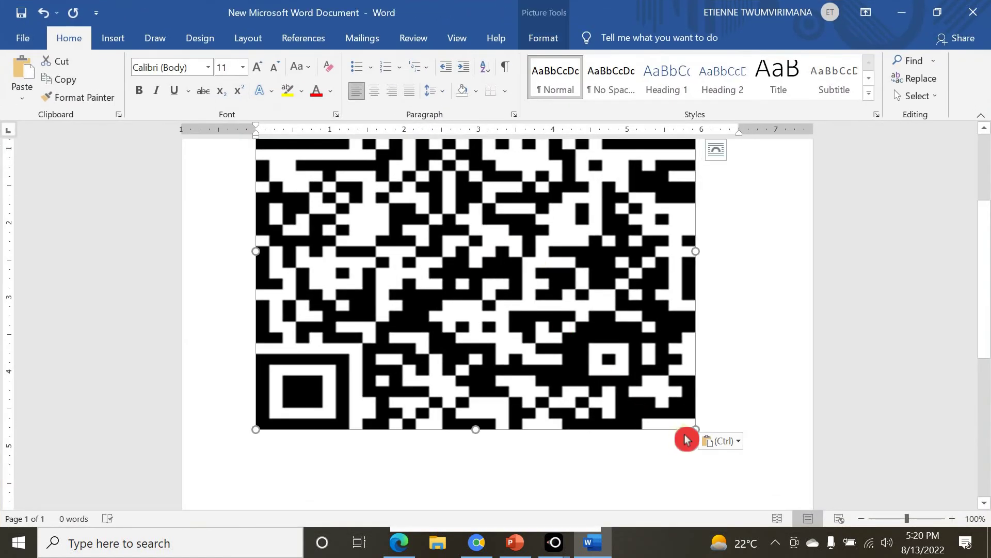
drag(696, 428, 532, 289)
scroll(666, 315, up, 3)
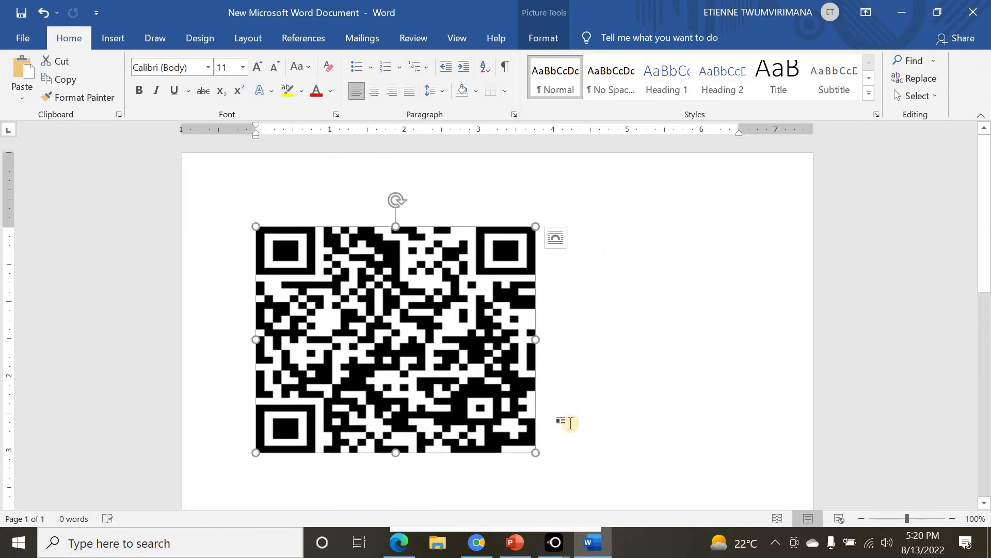
drag(534, 442, 461, 338)
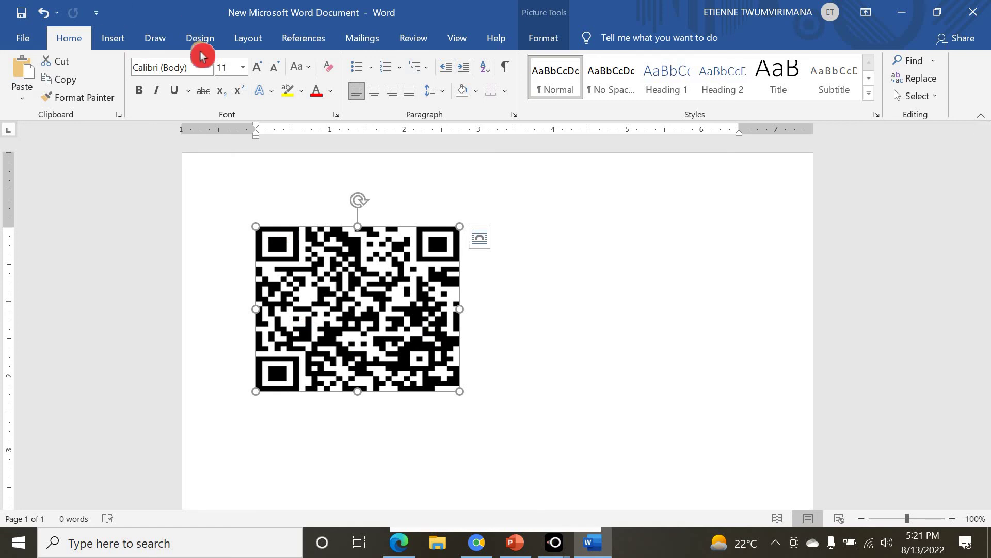
click(547, 283)
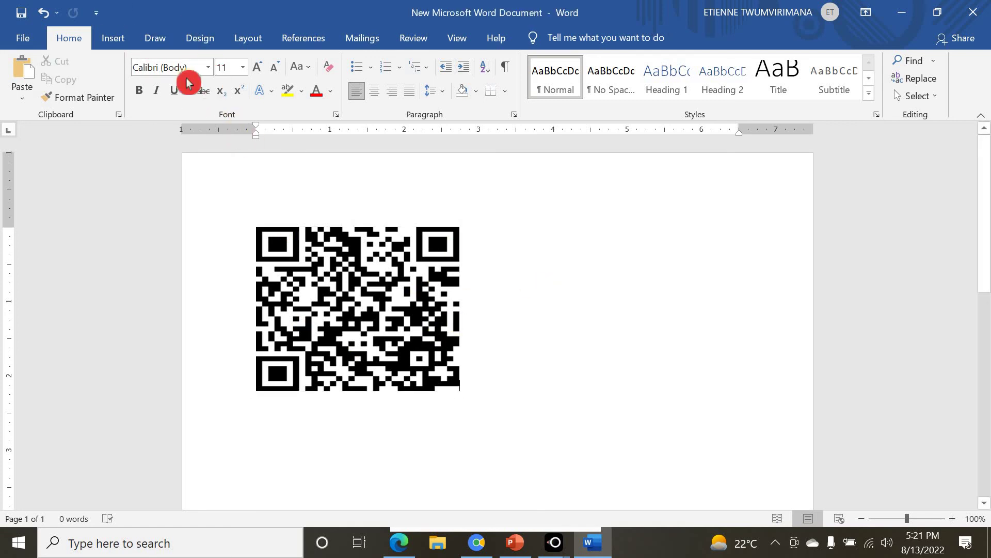
Browse the Education category of the Office Add-ins store from Word and close the store without adding anything
click(115, 41)
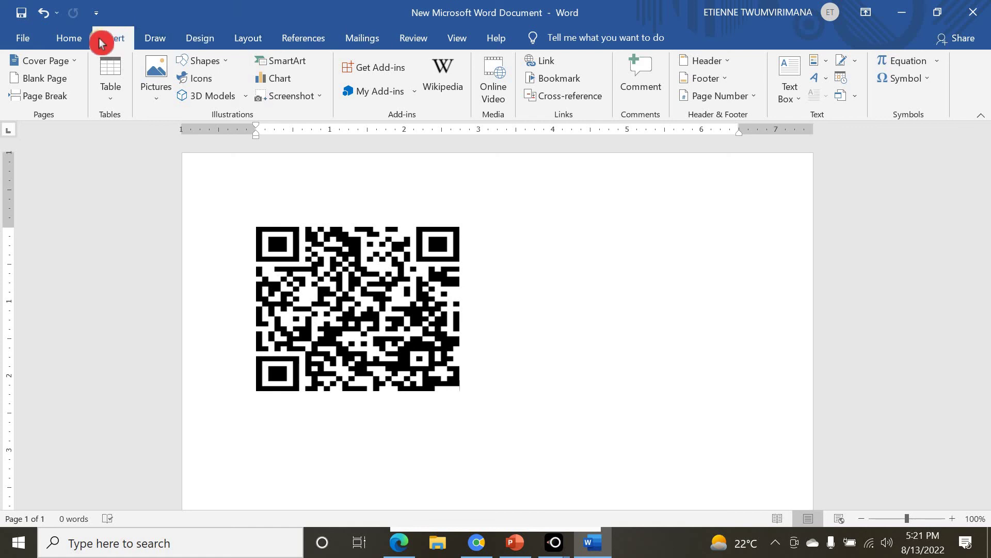
click(401, 71)
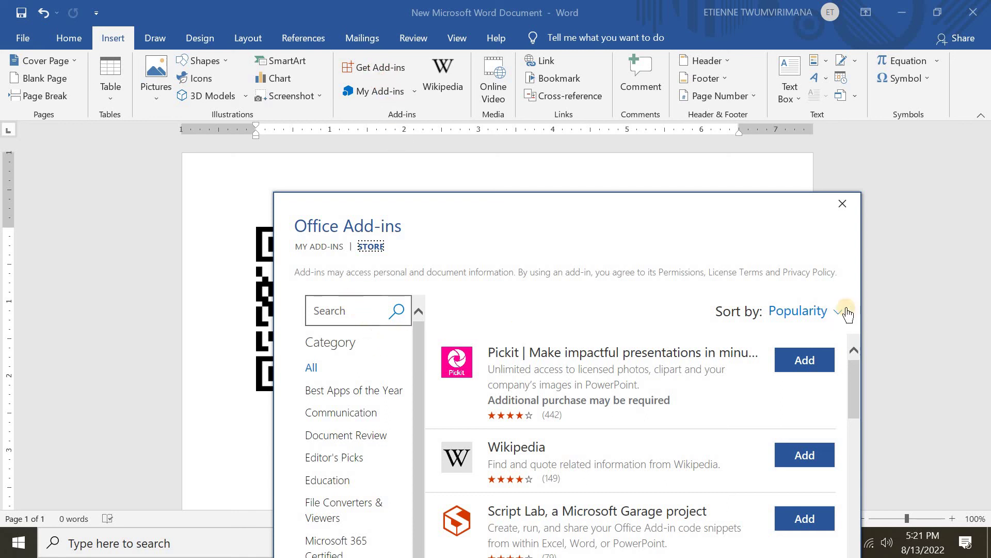
scroll(852, 405, down, 3)
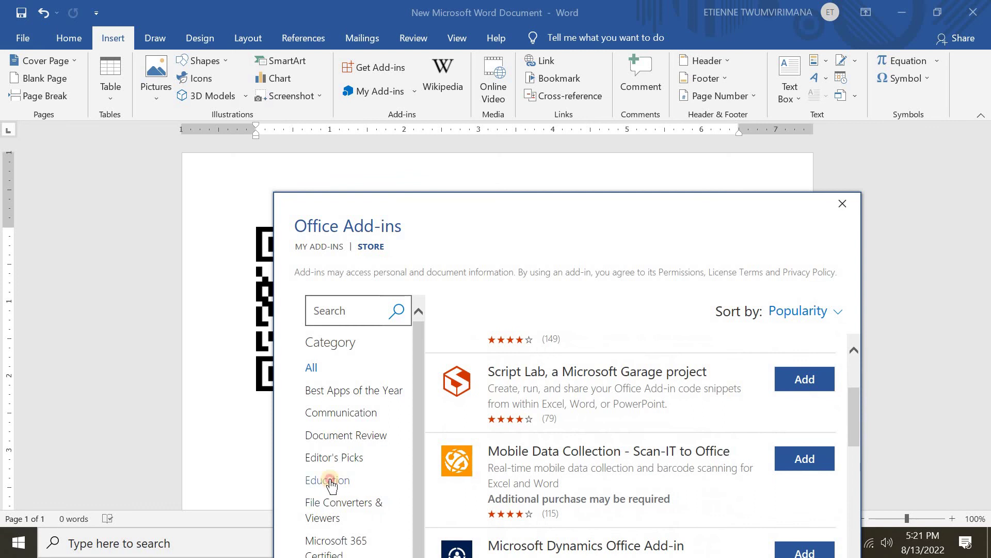
click(327, 479)
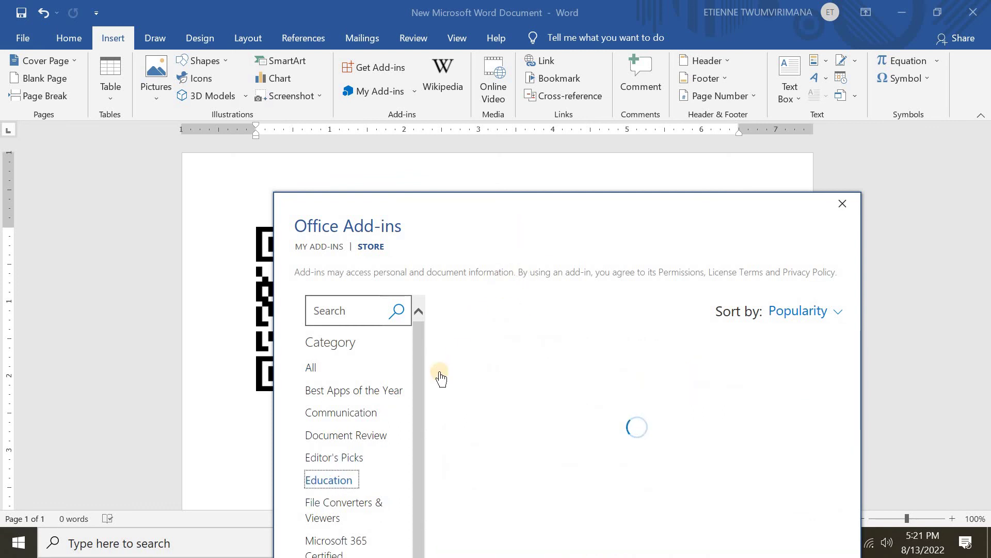
click(558, 307)
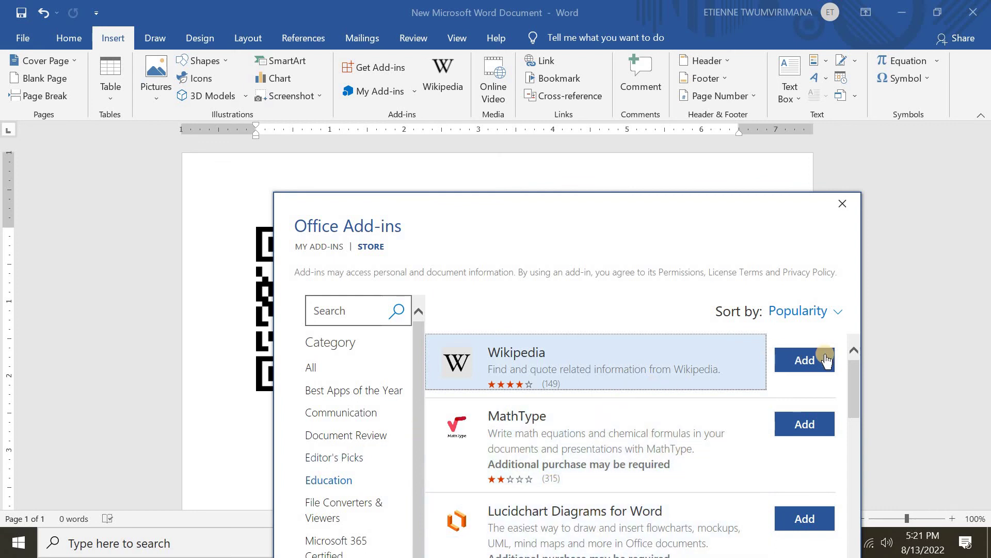
click(853, 405)
drag(854, 405, 854, 509)
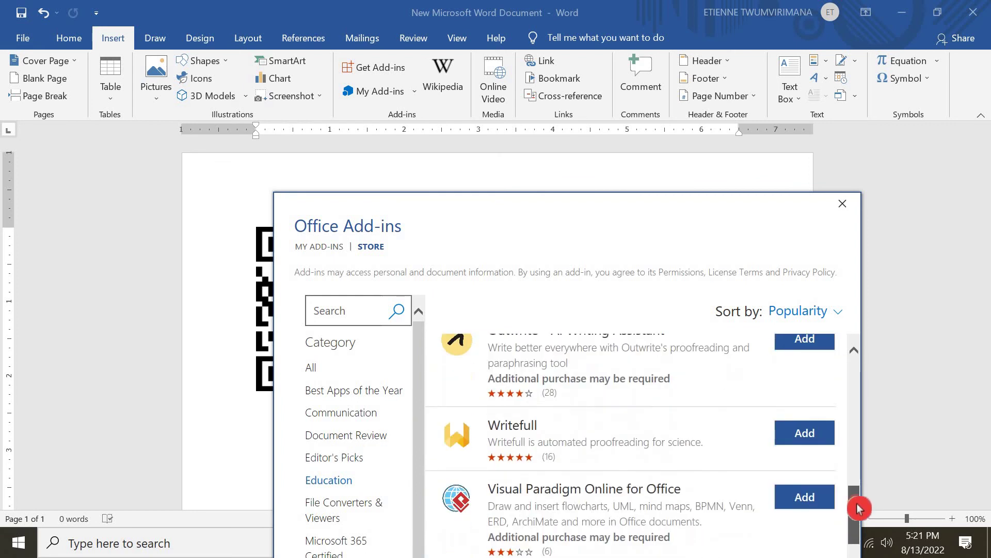
drag(870, 432, 842, 226)
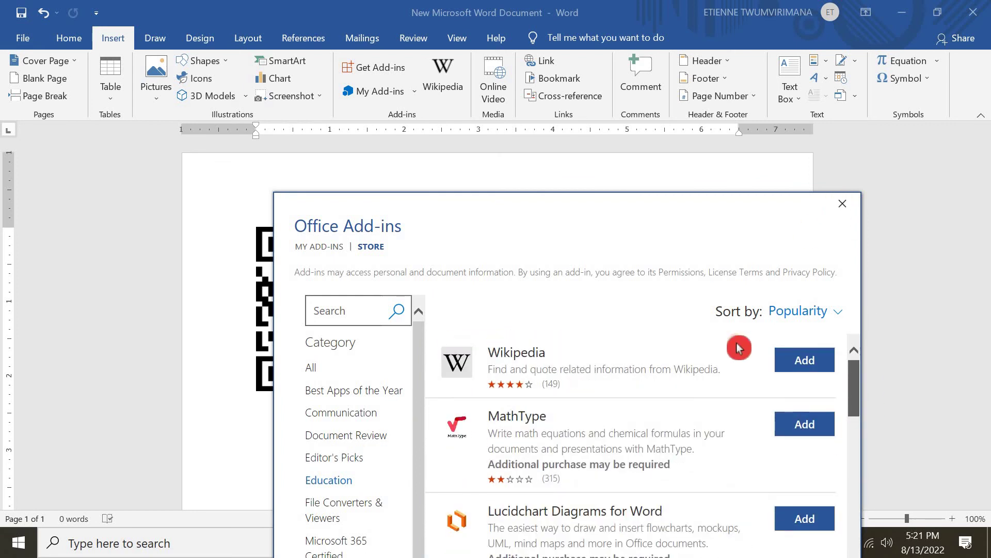
click(840, 205)
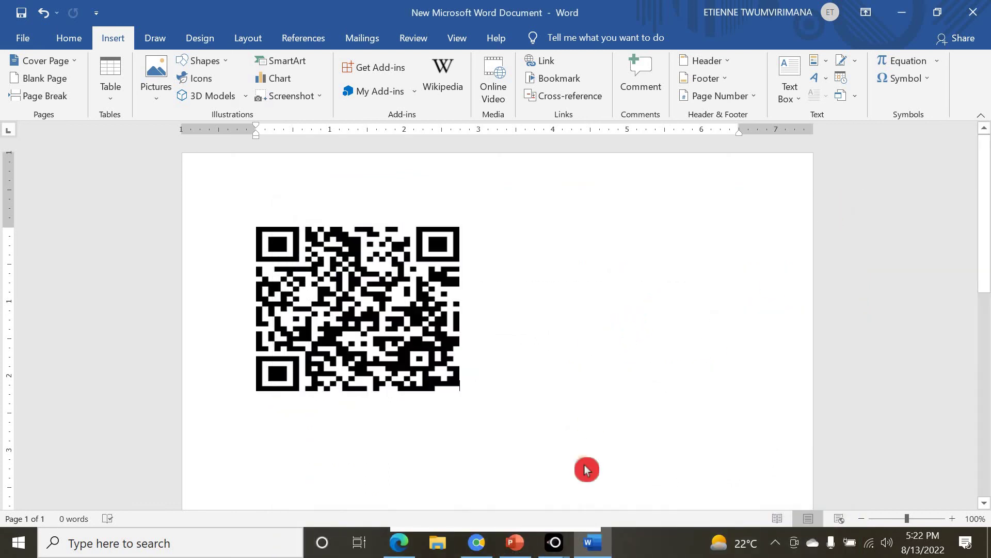
Switch back to the PowerPoint presentation and maximize its window
click(519, 552)
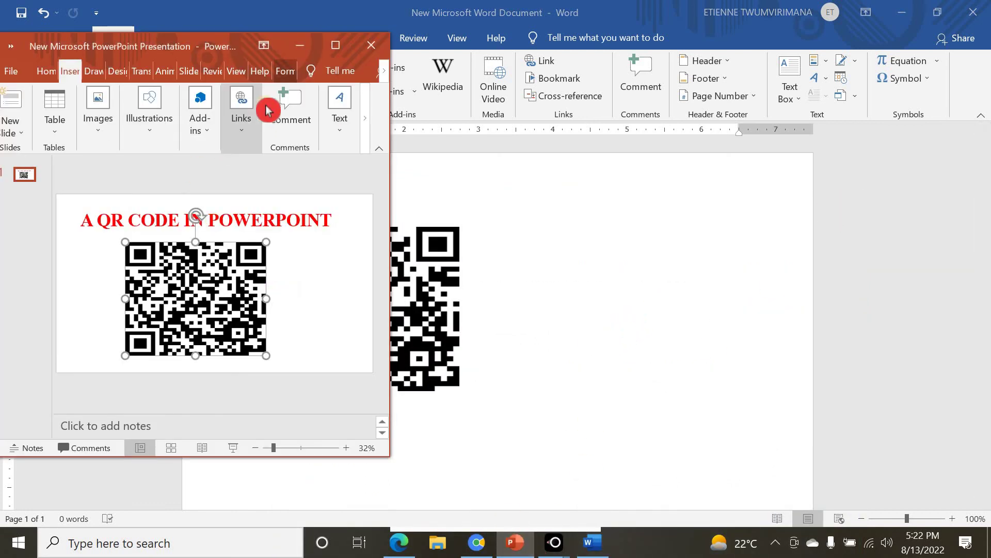
click(336, 53)
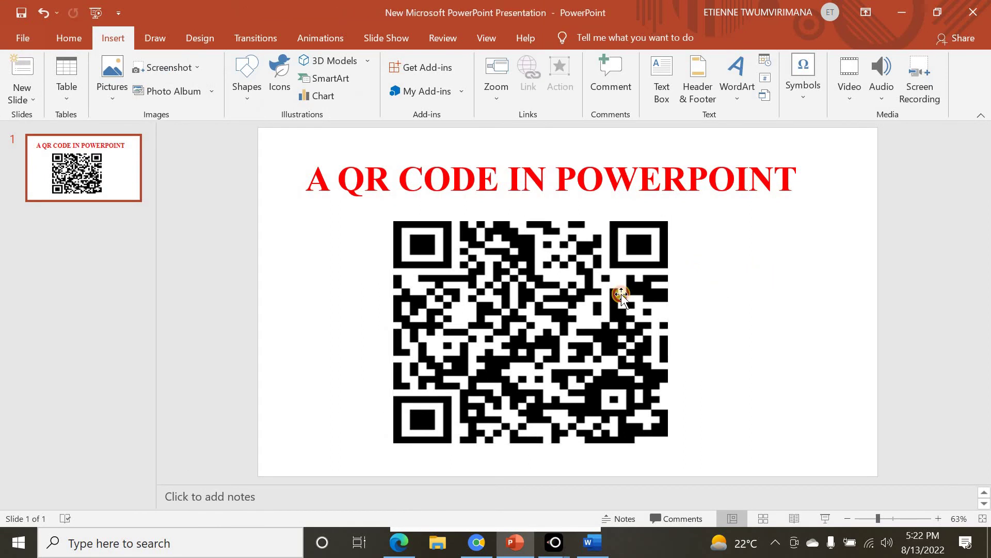